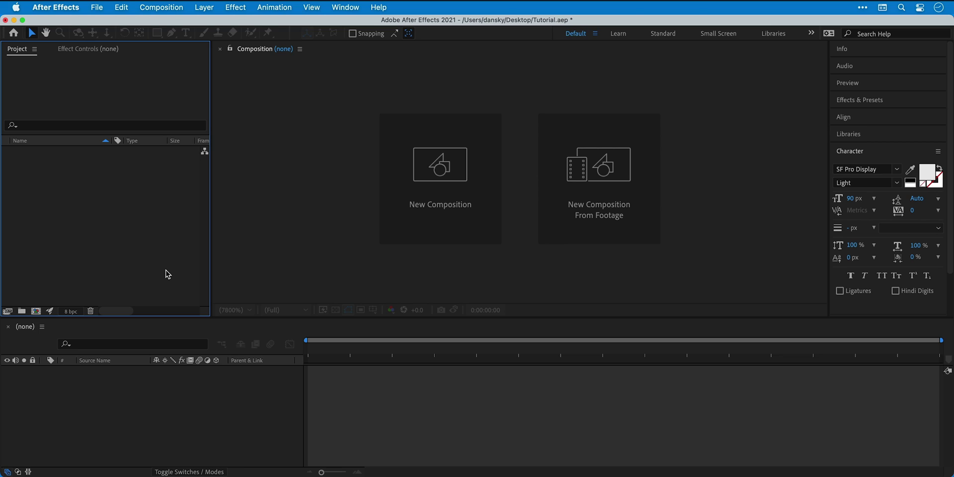
# Step: Save the project and import AdobeStock_245673849.jpg and Swiss Alps.mov as footage
pyautogui.press('cmd+s')
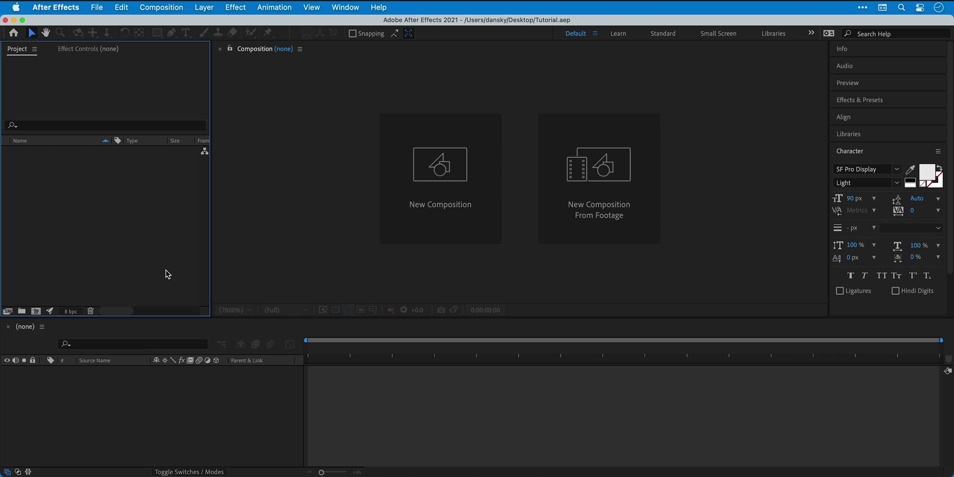
pyautogui.doubleClick(98, 227)
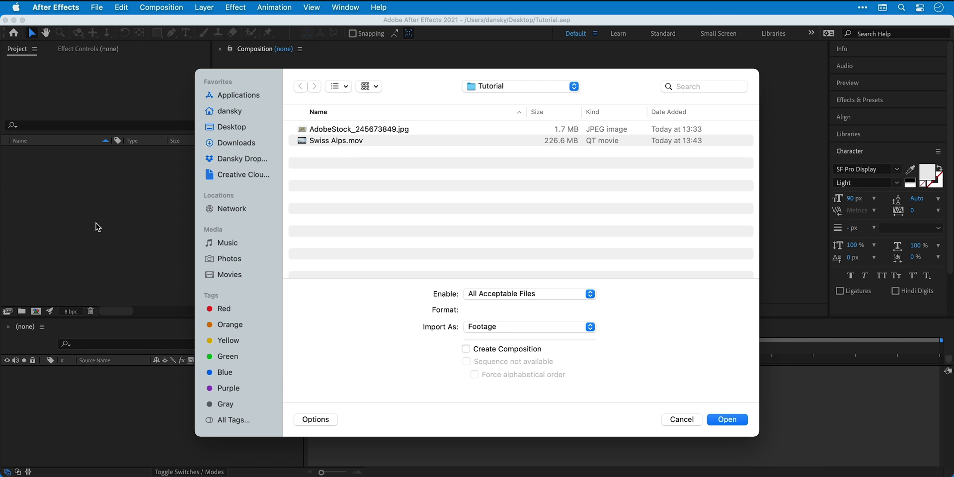
pyautogui.click(335, 132)
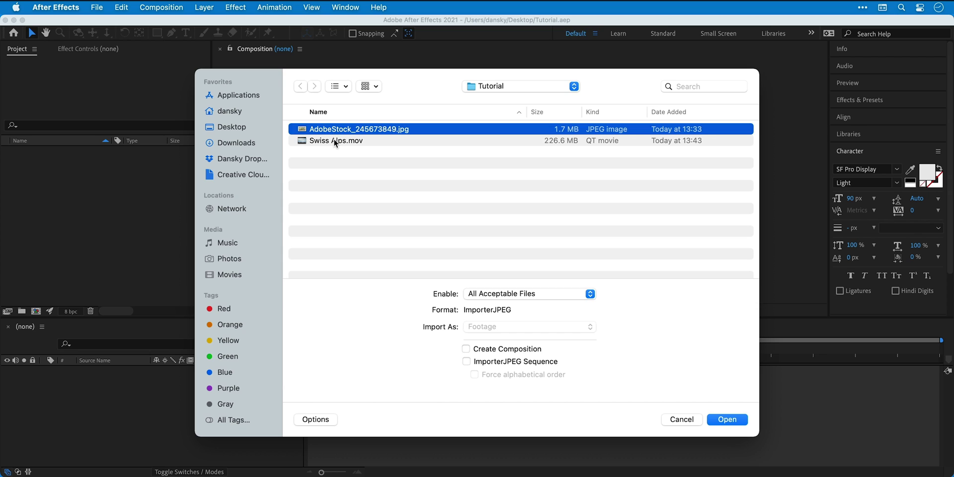
pyautogui.keyDown('shift'); pyautogui.click(335, 141); pyautogui.keyUp('shift')
pyautogui.press('Return')
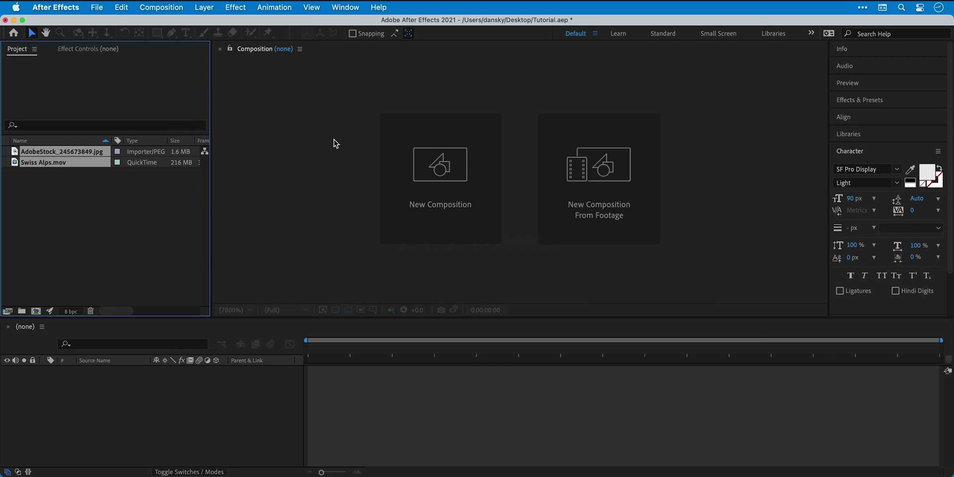
pyautogui.click(147, 194)
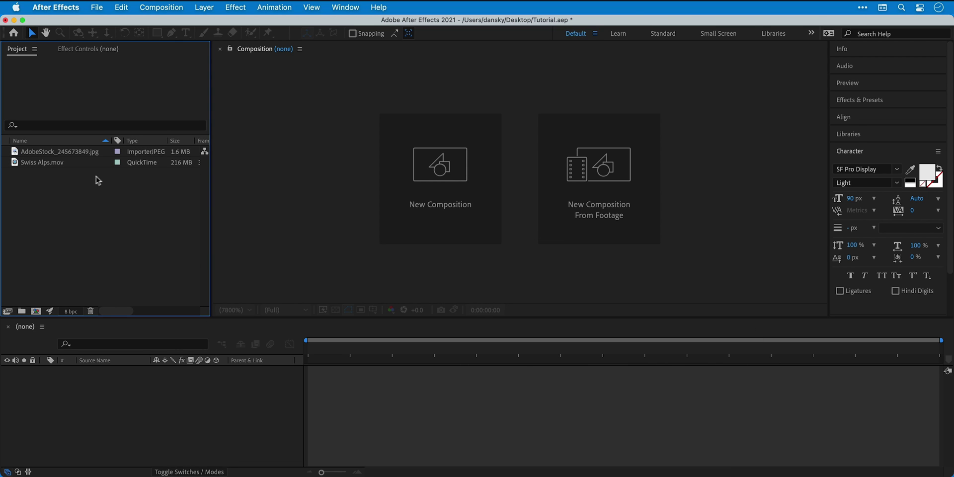
# Step: Create a composition from Swiss Alps.mov, preview the footage and return the playhead to the start
pyautogui.moveTo(56, 167); pyautogui.dragTo(56, 399)
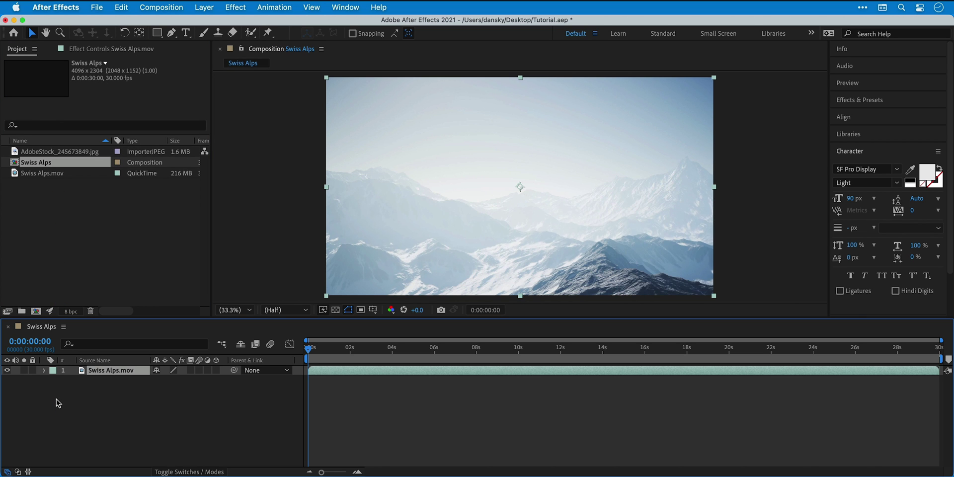
pyautogui.press('space')
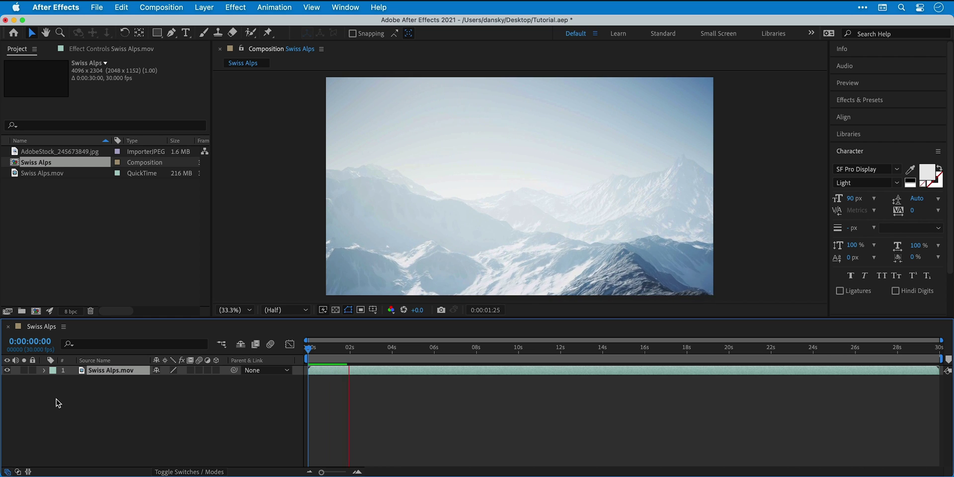
pyautogui.press('space')
pyautogui.moveTo(356, 348); pyautogui.dragTo(303, 349)
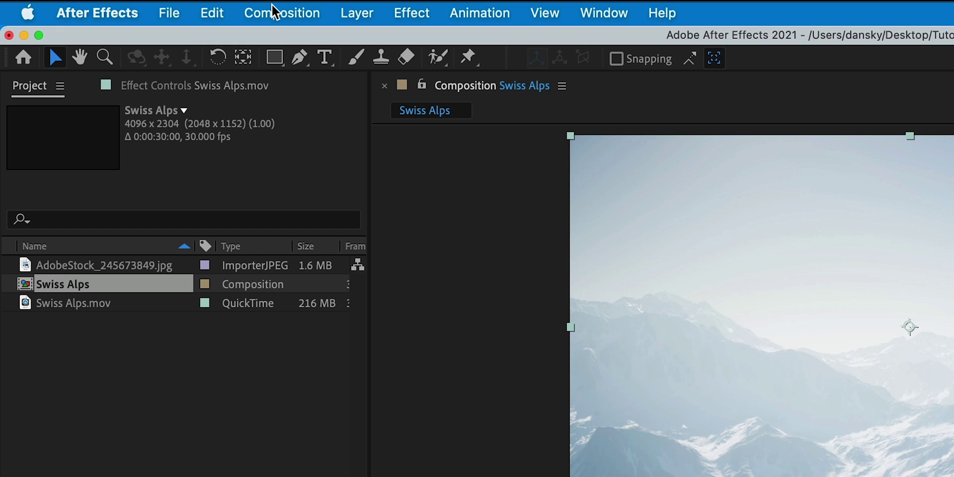
# Step: Check the Swiss Alps composition's settings for frame size, frame rate and duration
pyautogui.click(273, 10)
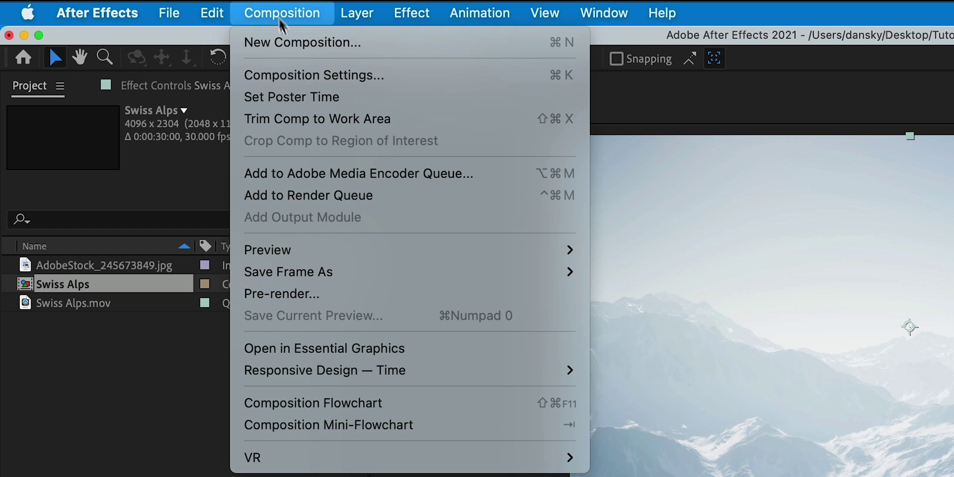
pyautogui.click(306, 76)
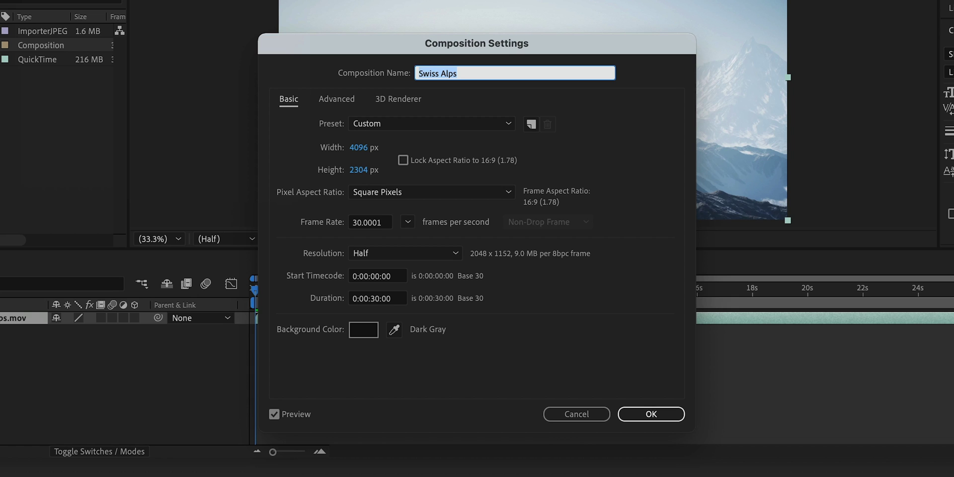
pyautogui.press('Return')
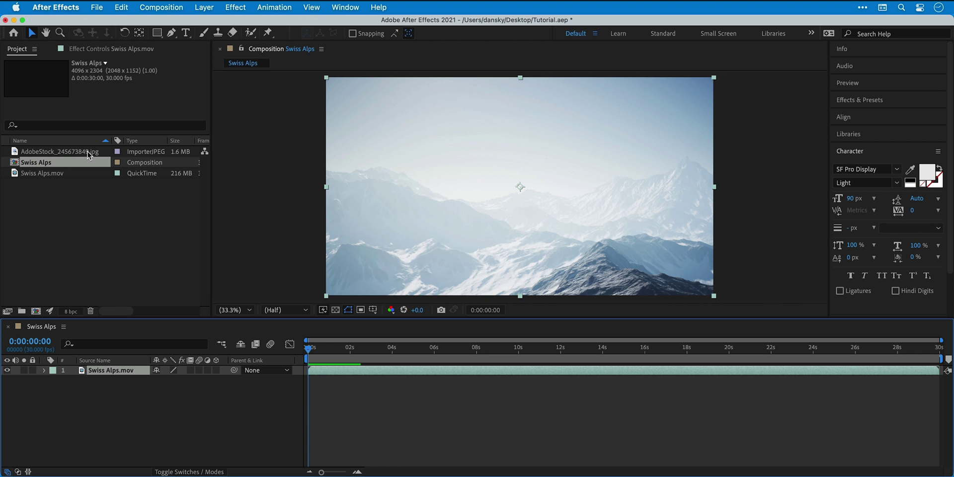
# Step: Place AdobeStock_245673849.jpg above the Swiss Alps.mov layer and scale it to 215% to fill the frame
pyautogui.click(87, 150)
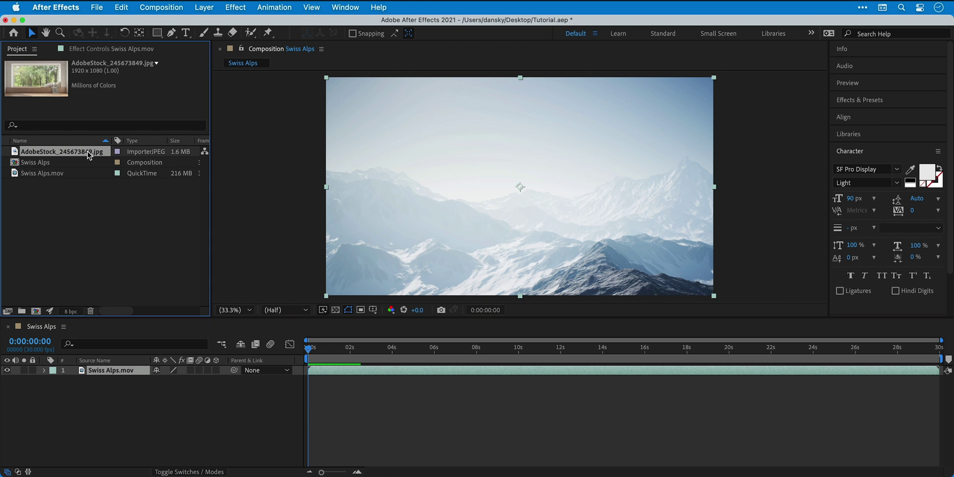
pyautogui.moveTo(88, 155); pyautogui.dragTo(87, 369)
pyautogui.press('s')
pyautogui.moveTo(168, 380); pyautogui.dragTo(225, 372)
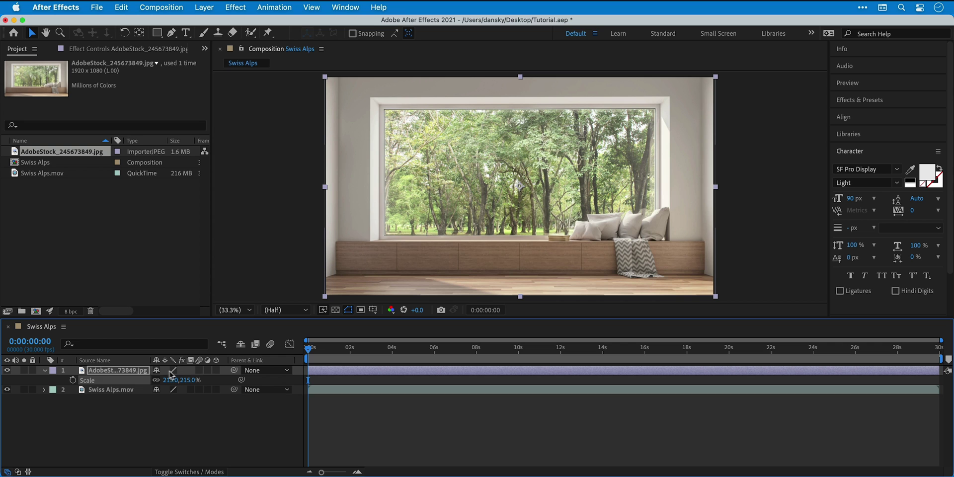
# Step: Rename the AdobeStock image layer as Interior
pyautogui.rightClick(128, 373)
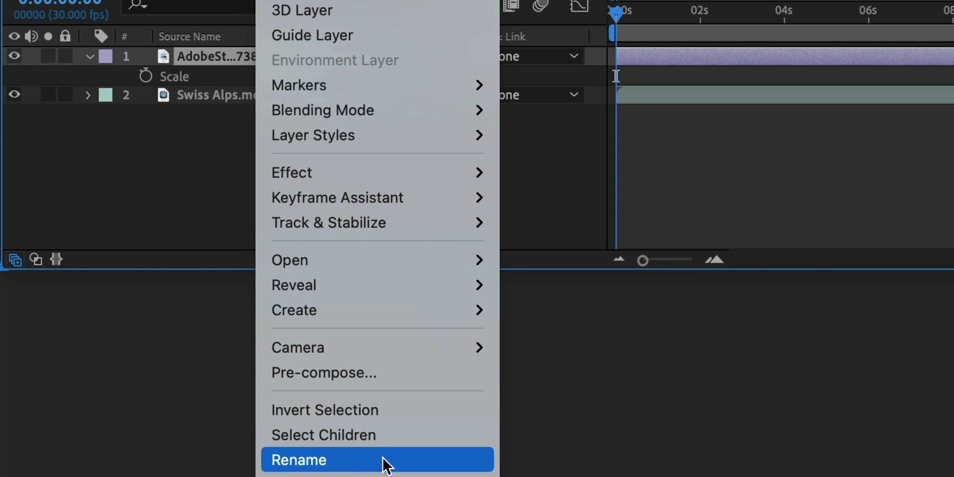
pyautogui.click(385, 465)
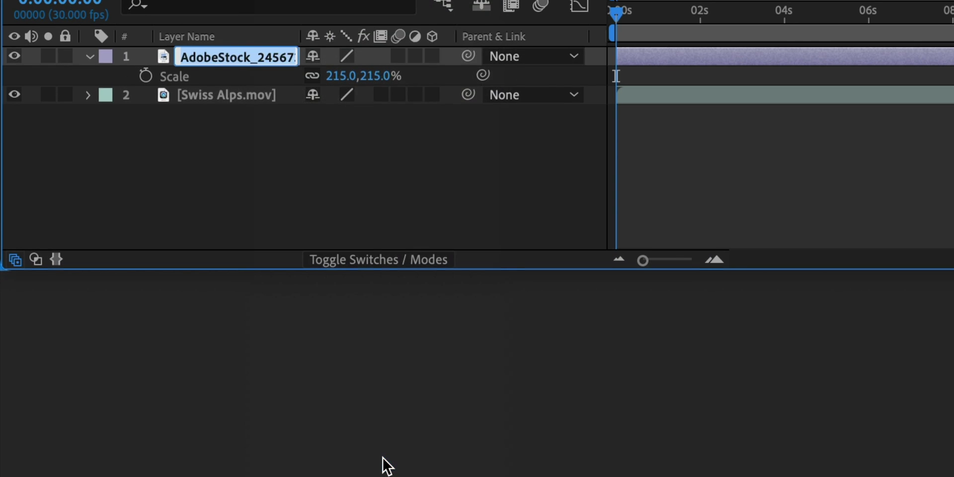
pyautogui.write('Interior')
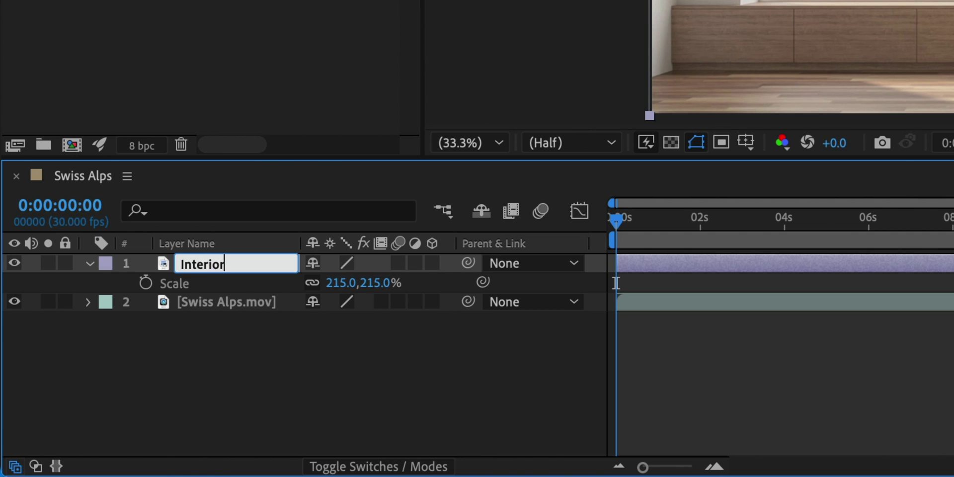
pyautogui.press('Return')
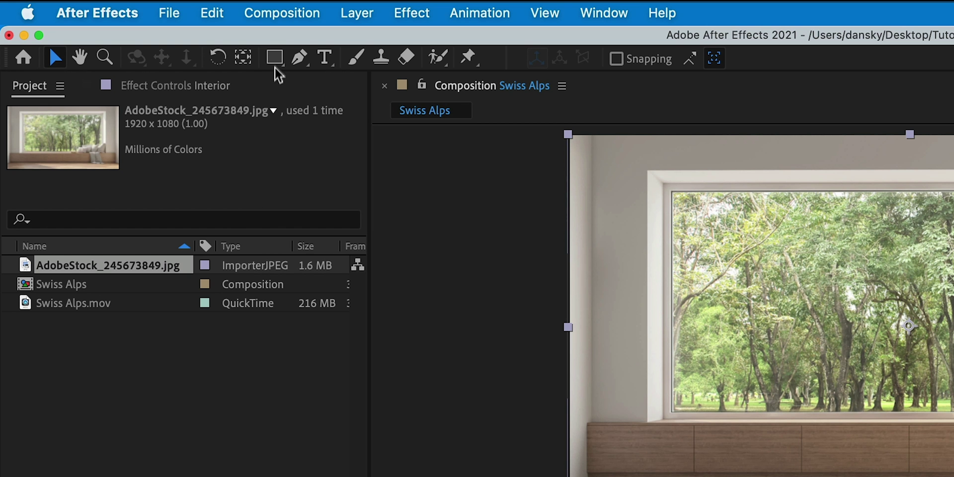
# Step: Start a Pen tool mask on the Interior layer with points at the window glass's lower-left and upper-left corners
pyautogui.click(157, 34)
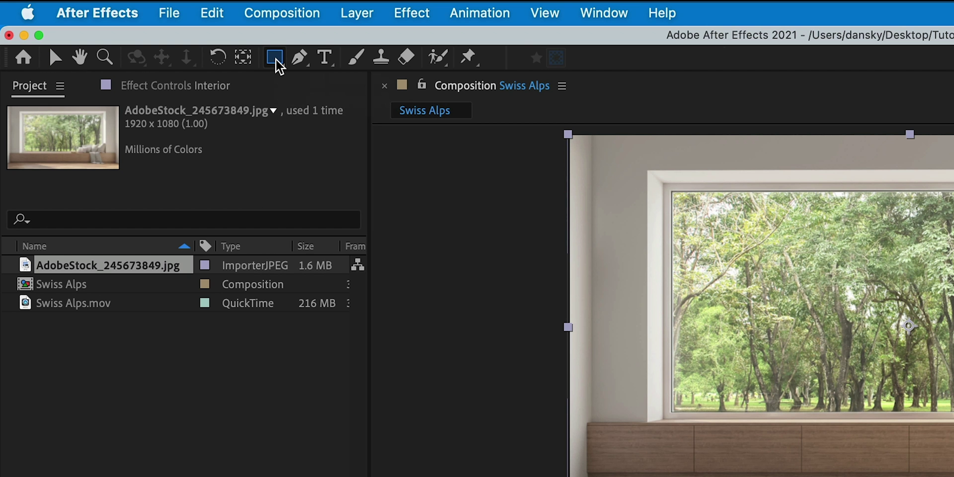
pyautogui.click(296, 60)
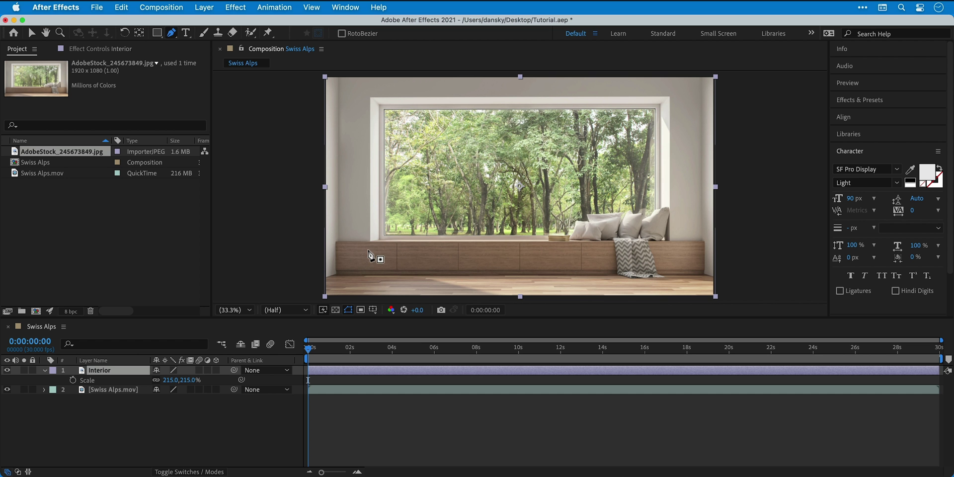
pyautogui.scroll(2, 370, 256)
pyautogui.press('h')
pyautogui.moveTo(363, 249); pyautogui.dragTo(449, 225)
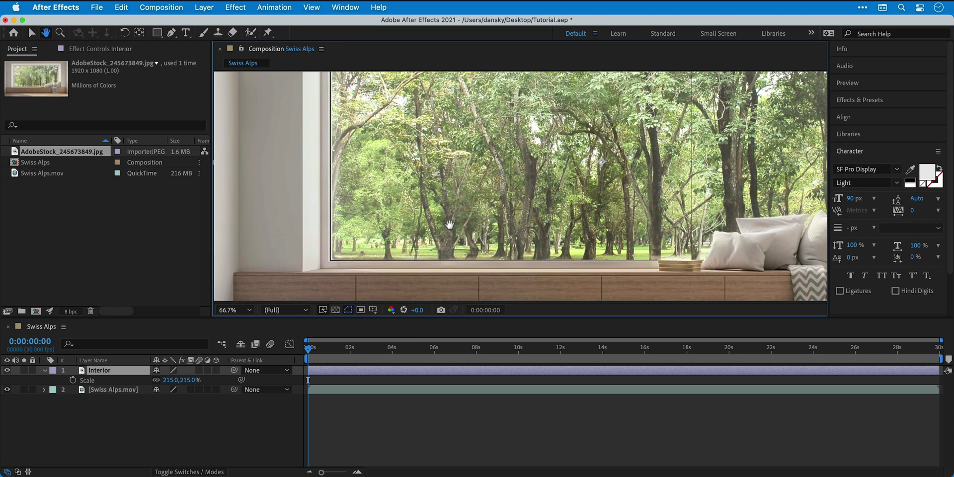
pyautogui.click(332, 259)
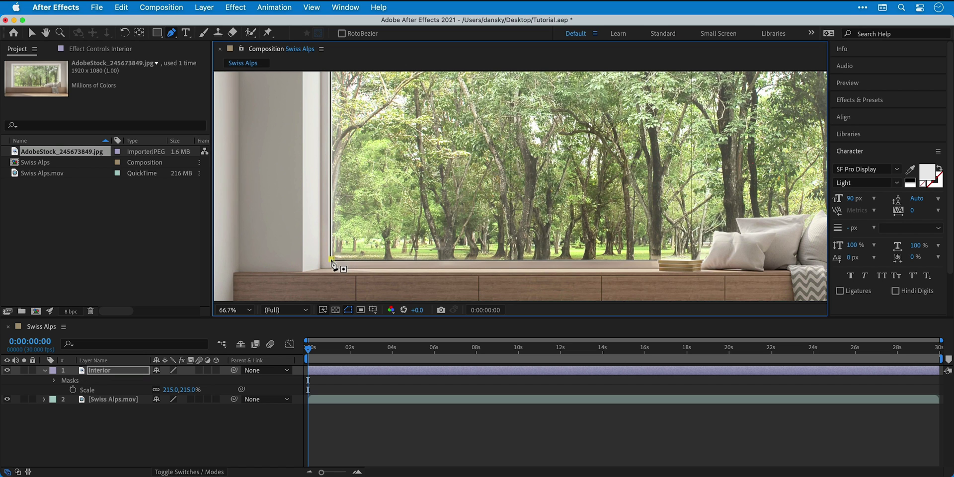
pyautogui.press('space')
pyautogui.moveTo(339, 149); pyautogui.dragTo(330, 258)
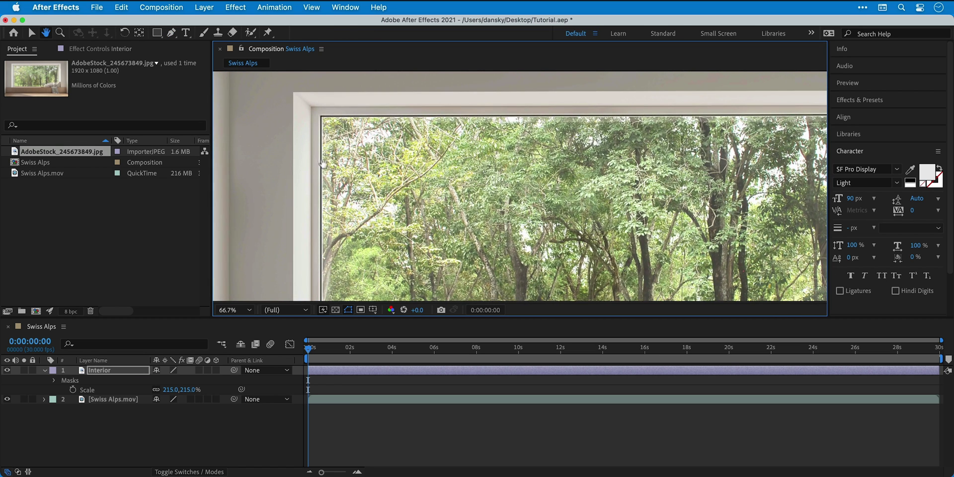
pyautogui.click(322, 118)
# Step: Extend the mask path to the glass's upper-right corner and down its right edge to the rightmost pillow
pyautogui.moveTo(322, 122); pyautogui.dragTo(198, 129)
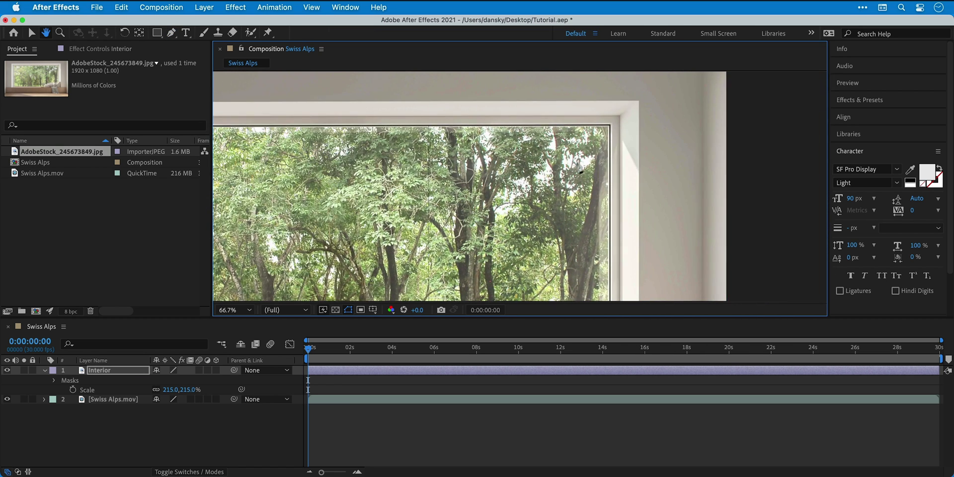
pyautogui.click(609, 127)
pyautogui.press('space')
pyautogui.moveTo(591, 245); pyautogui.dragTo(597, 135)
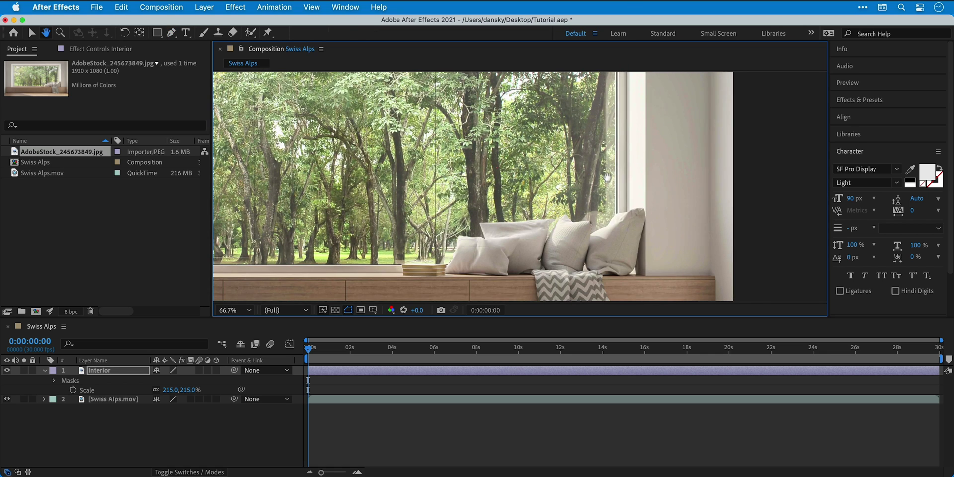
pyautogui.click(616, 214)
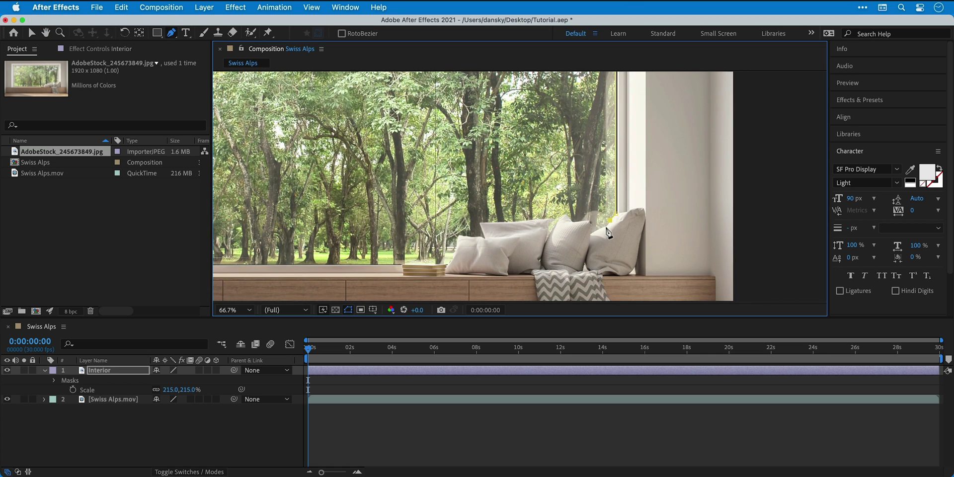
# Step: Continue the mask path along the rightmost pillow's edge and over the top of the pillow beside it
pyautogui.click(606, 228)
pyautogui.scroll(2, 606, 228)
pyautogui.click(472, 207)
pyautogui.click(479, 176)
pyautogui.click(476, 168)
pyautogui.click(469, 167)
pyautogui.click(425, 171)
pyautogui.click(418, 170)
pyautogui.click(385, 160)
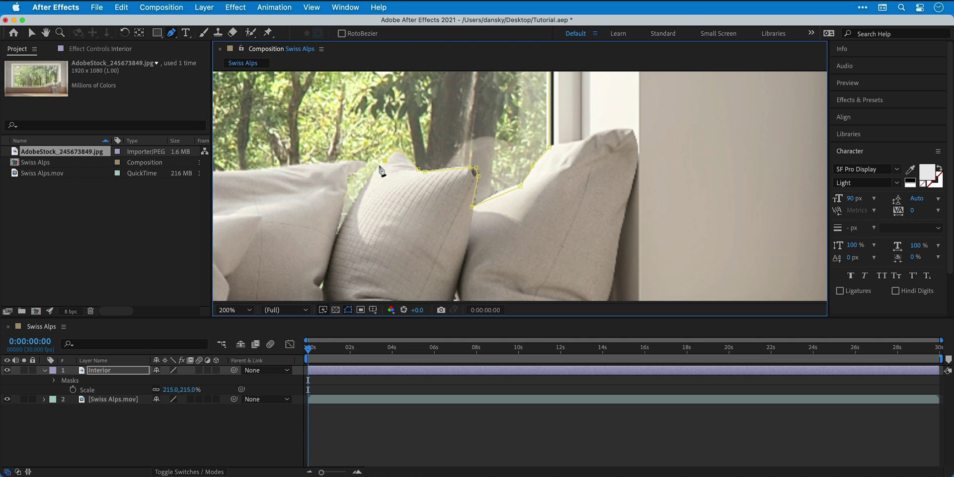
# Step: Continue the mask path into the next gap between pillows and along the back pillow's upper edge
pyautogui.click(337, 237)
pyautogui.click(338, 219)
pyautogui.click(347, 175)
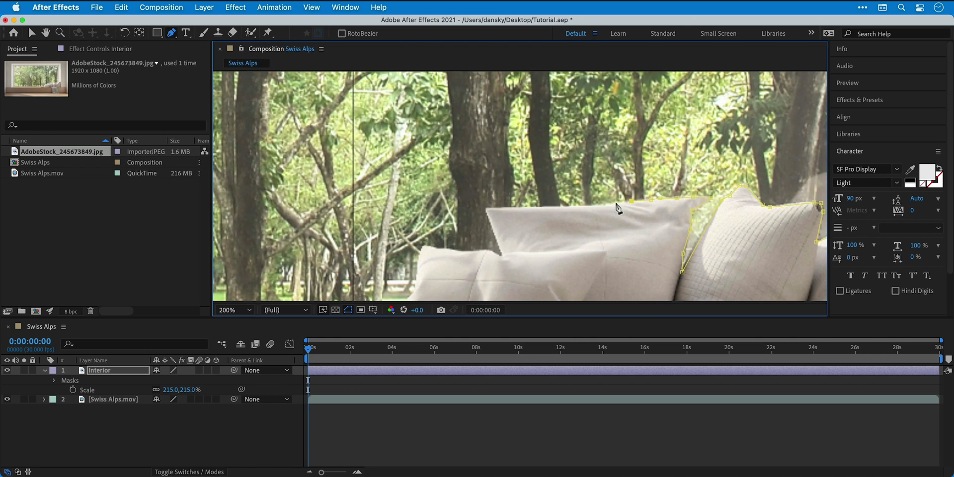
pyautogui.click(591, 204)
pyautogui.click(566, 205)
pyautogui.click(541, 205)
pyautogui.click(519, 206)
pyautogui.click(499, 208)
pyautogui.click(486, 208)
# Step: Trace the mask path along the top edge of the front-left pillow
pyautogui.click(504, 256)
pyautogui.click(477, 250)
pyautogui.click(465, 251)
pyautogui.click(452, 250)
pyautogui.click(432, 248)
pyautogui.click(425, 247)
# Step: Trace the front-left pillow's side down to the books and close the mask at the glass's lower-left corner
pyautogui.moveTo(421, 253); pyautogui.dragTo(544, 169)
pyautogui.click(543, 169)
pyautogui.click(541, 185)
pyautogui.click(535, 207)
pyautogui.click(531, 216)
pyautogui.click(530, 227)
pyautogui.click(523, 236)
pyautogui.click(515, 242)
pyautogui.click(508, 249)
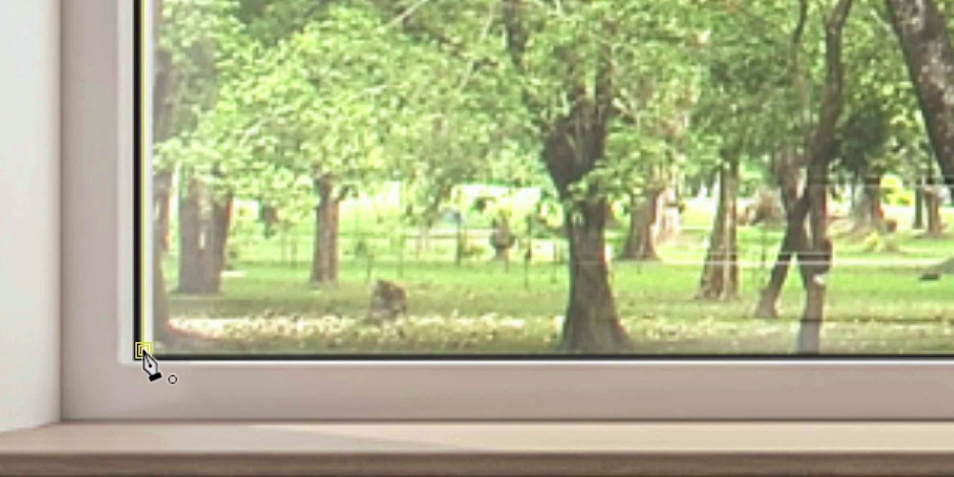
pyautogui.click(272, 247)
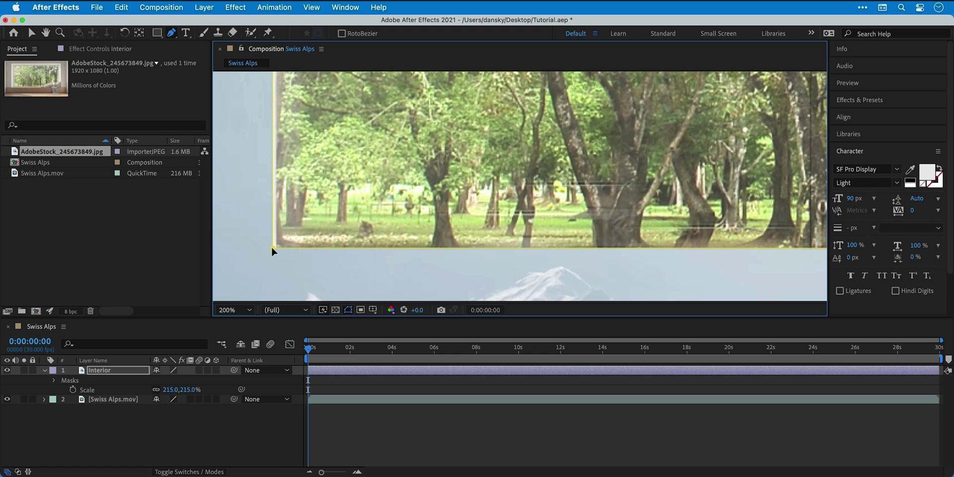
# Step: Fit the composition in the viewer and invert the Interior layer's mask so the window is cut out
pyautogui.click(239, 308)
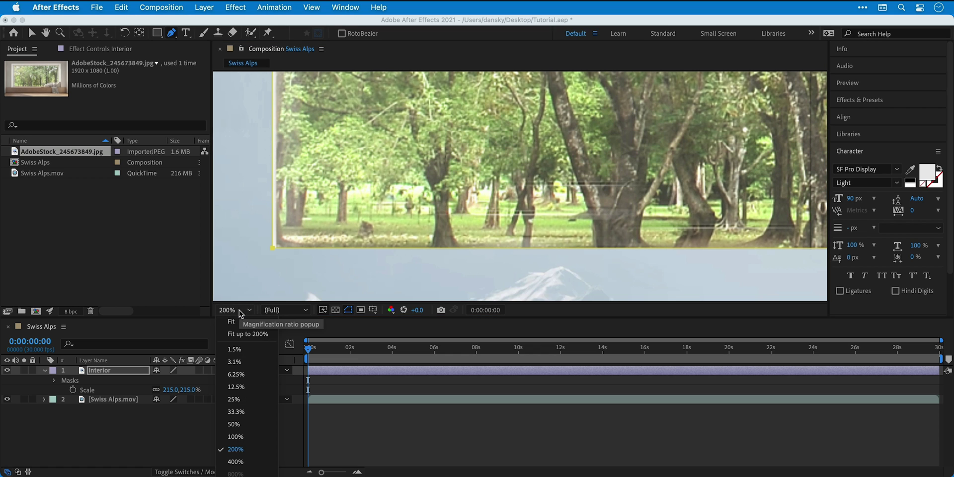
pyautogui.click(238, 322)
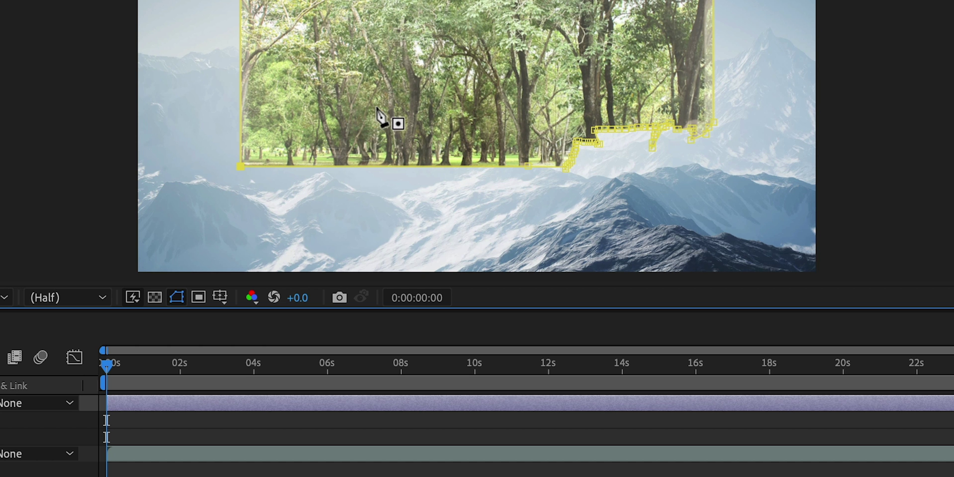
pyautogui.rightClick(378, 110)
pyautogui.moveTo(410, 126)
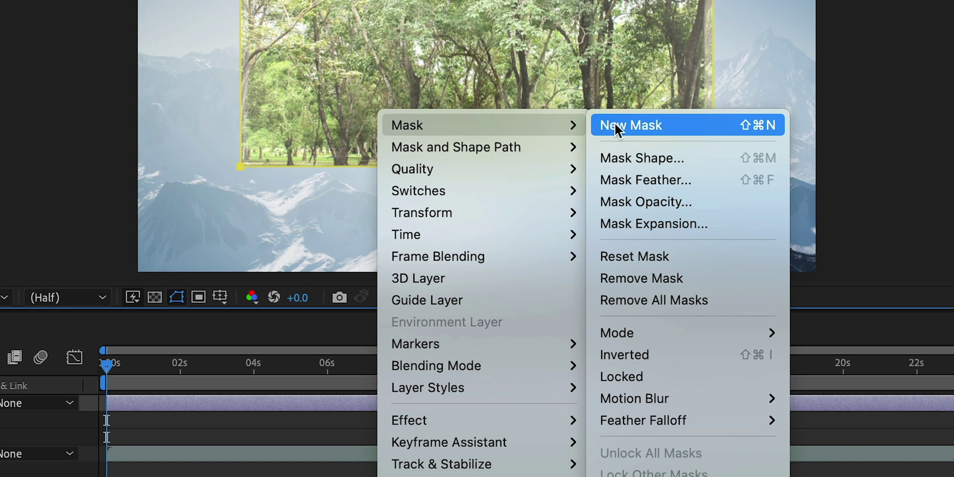
pyautogui.click(620, 353)
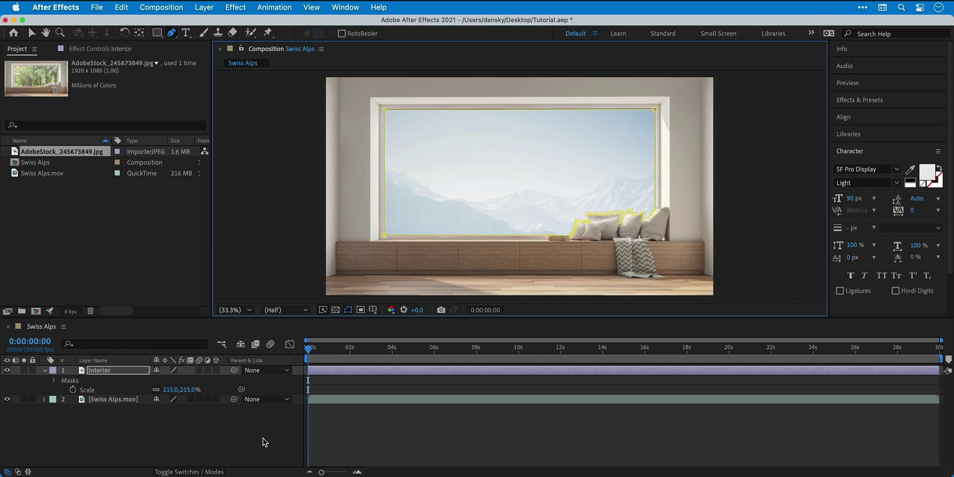
# Step: Preview the composite of the room and the mountain footage, then return the playhead to the first frame
pyautogui.click(263, 438)
pyautogui.press('space')
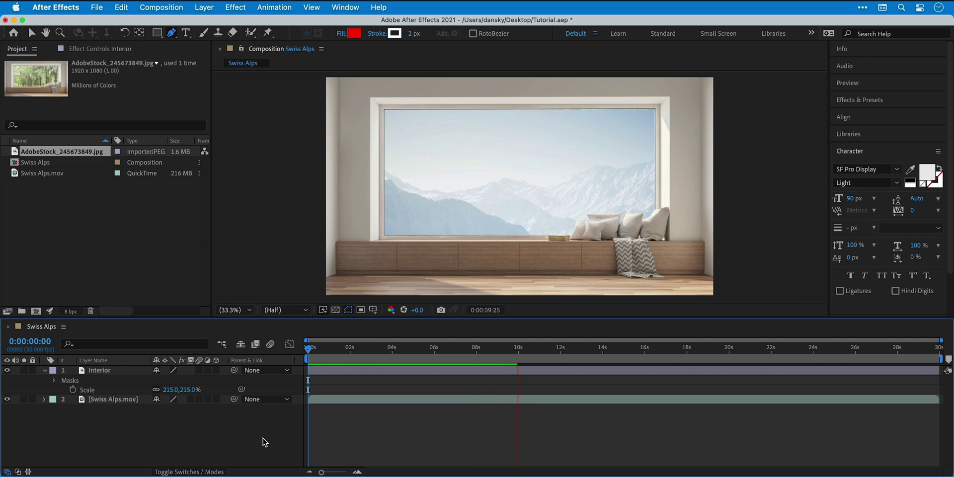
pyautogui.press('space')
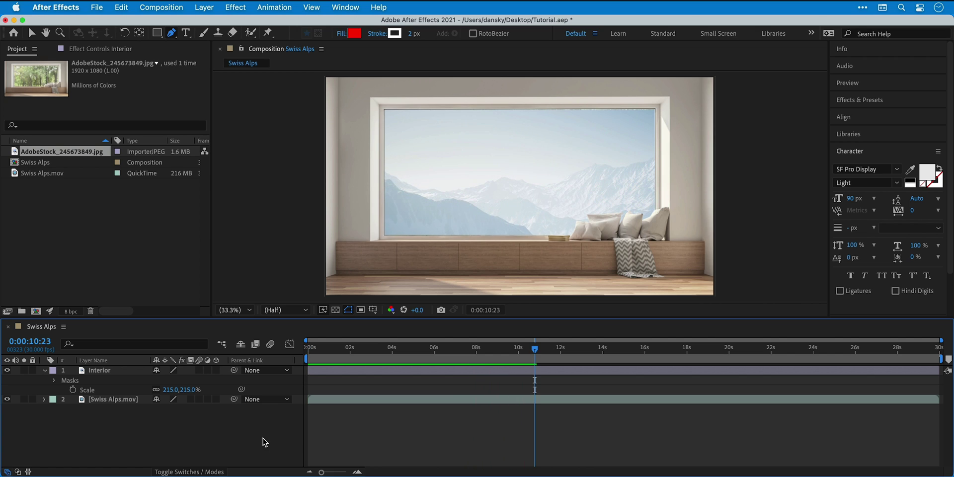
pyautogui.moveTo(339, 349); pyautogui.dragTo(307, 351)
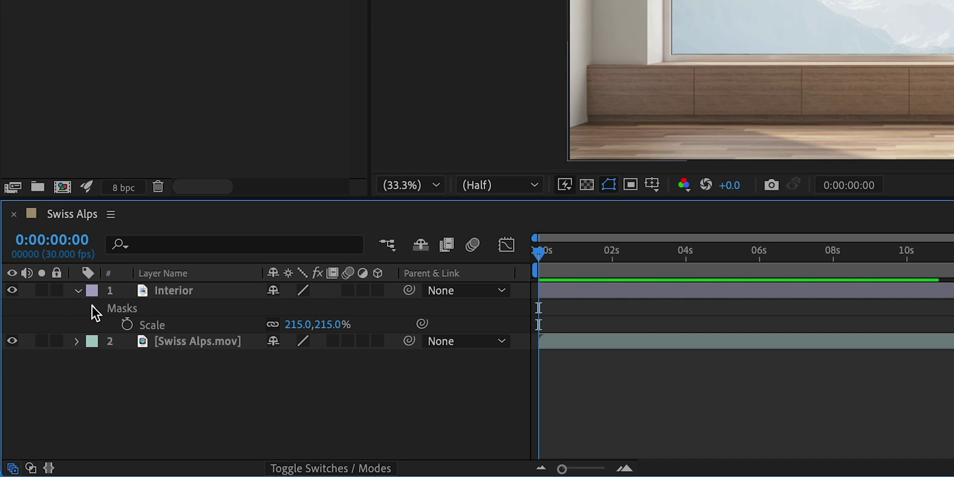
# Step: Soften the edge of the Interior layer's Mask 1 by increasing its mask feather
pyautogui.click(54, 380)
pyautogui.click(111, 325)
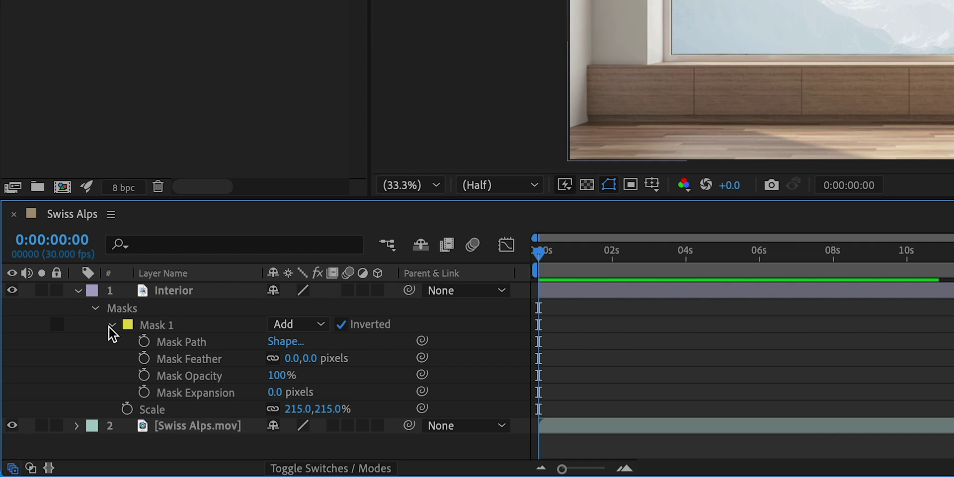
pyautogui.moveTo(288, 358); pyautogui.dragTo(318, 358)
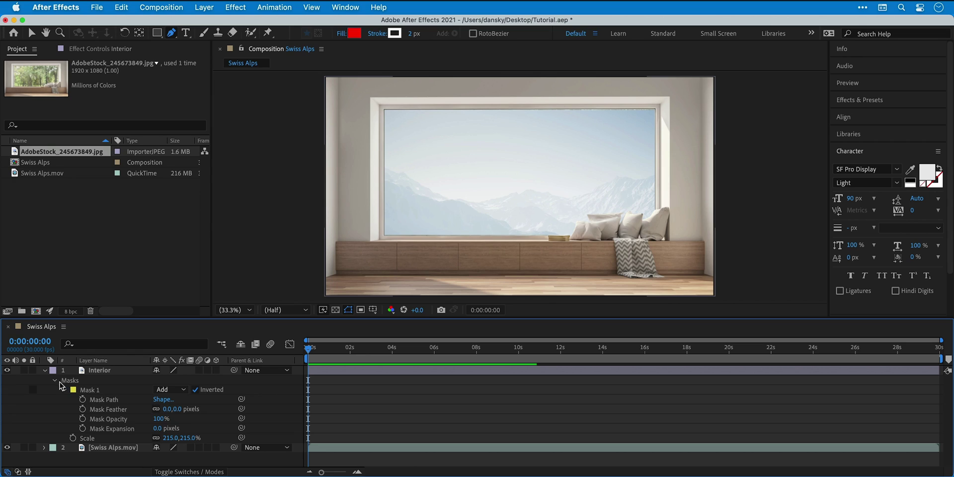
pyautogui.click(56, 381)
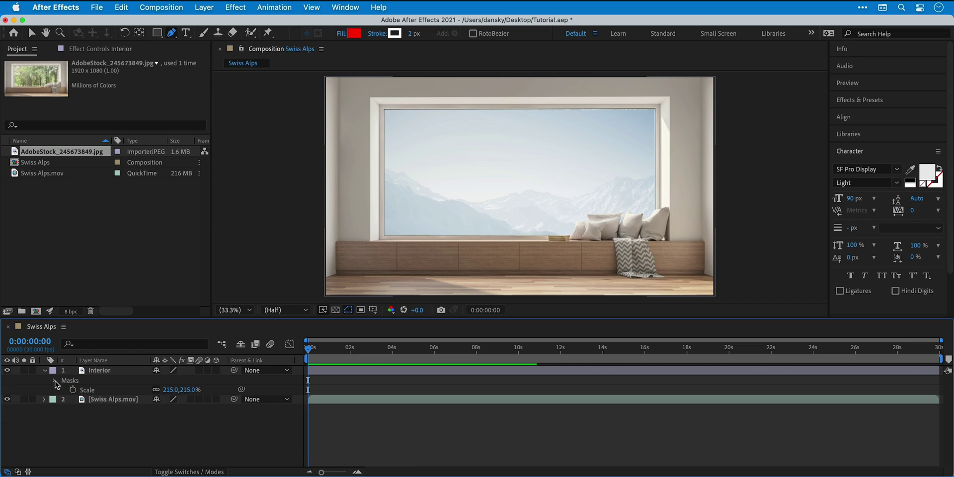
# Step: Try shifting the Interior layer horizontally through its Position property and undo the move
pyautogui.click(107, 372)
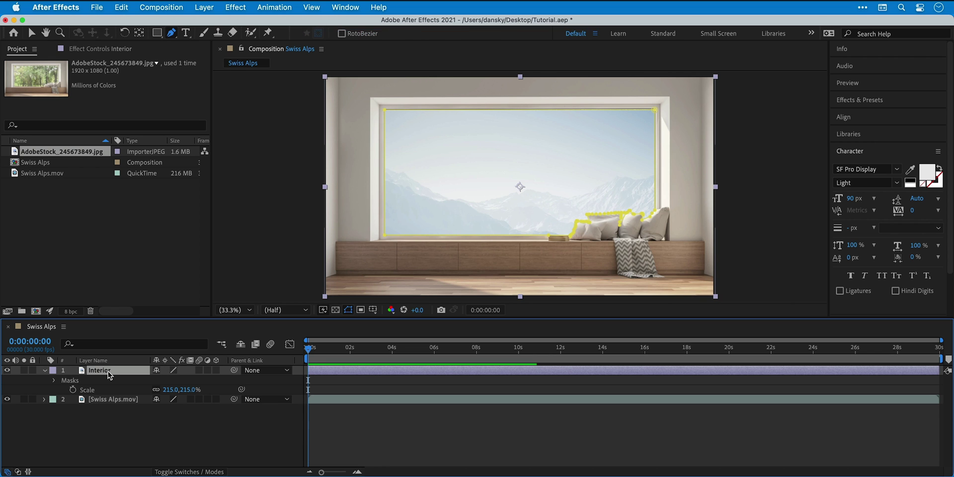
pyautogui.press('p')
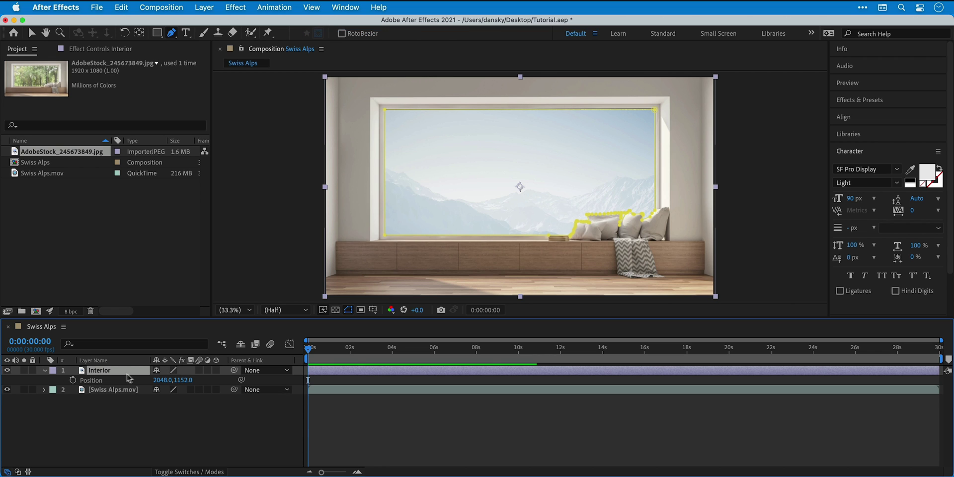
pyautogui.moveTo(160, 380); pyautogui.dragTo(144, 380)
pyautogui.moveTo(19, 379); pyautogui.dragTo(701, 363)
pyautogui.press('super+z')
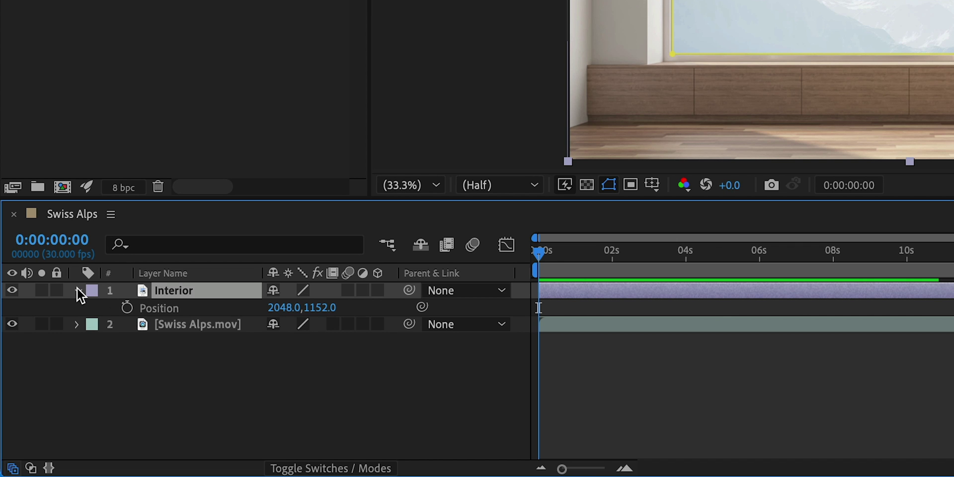
# Step: Delete Mask 1 from the Interior layer and collapse the layer's properties
pyautogui.click(42, 368)
pyautogui.click(77, 290)
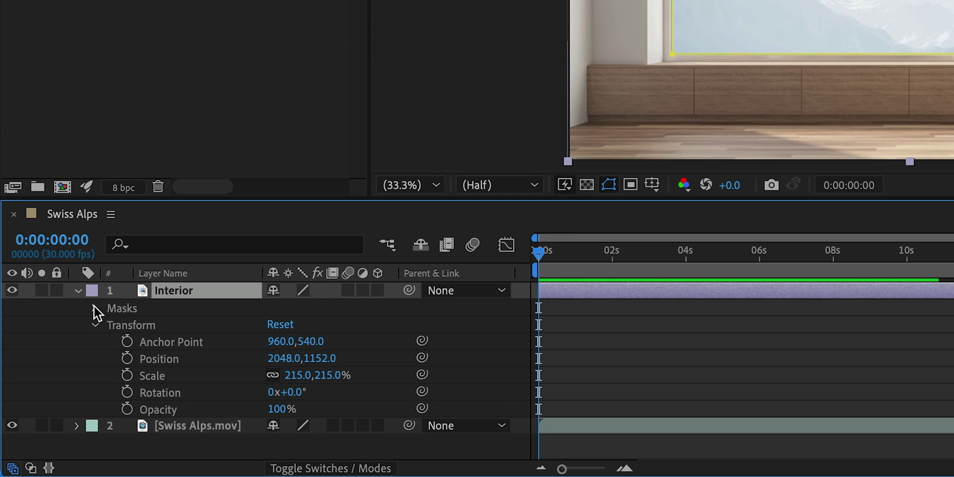
pyautogui.click(93, 306)
pyautogui.click(160, 327)
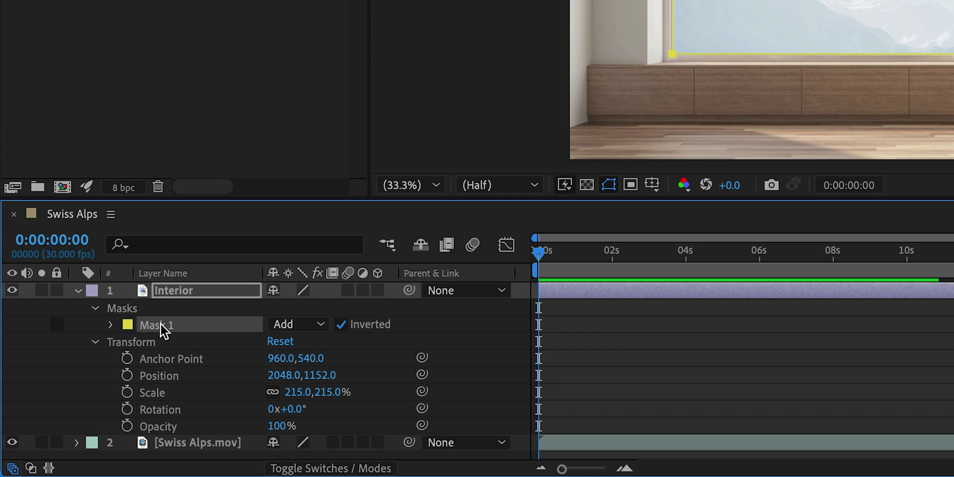
pyautogui.press('Delete')
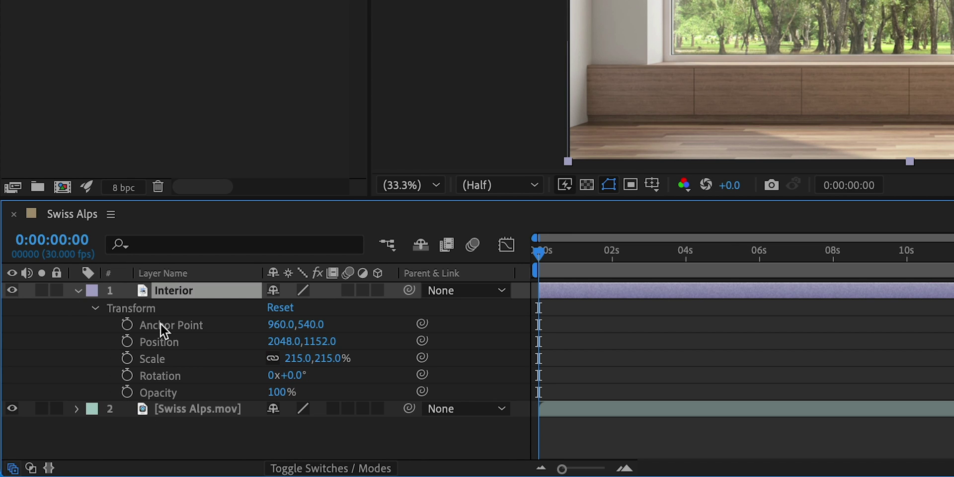
pyautogui.click(78, 290)
# Step: Place the Interior layer below Swiss Alps.mov, hide Swiss Alps.mov and deselect all layers
pyautogui.moveTo(168, 292); pyautogui.dragTo(166, 316)
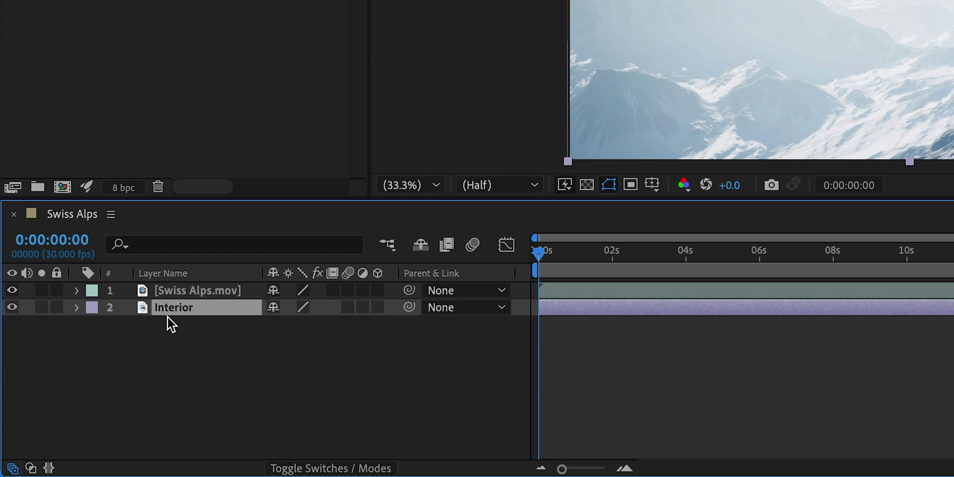
pyautogui.click(12, 289)
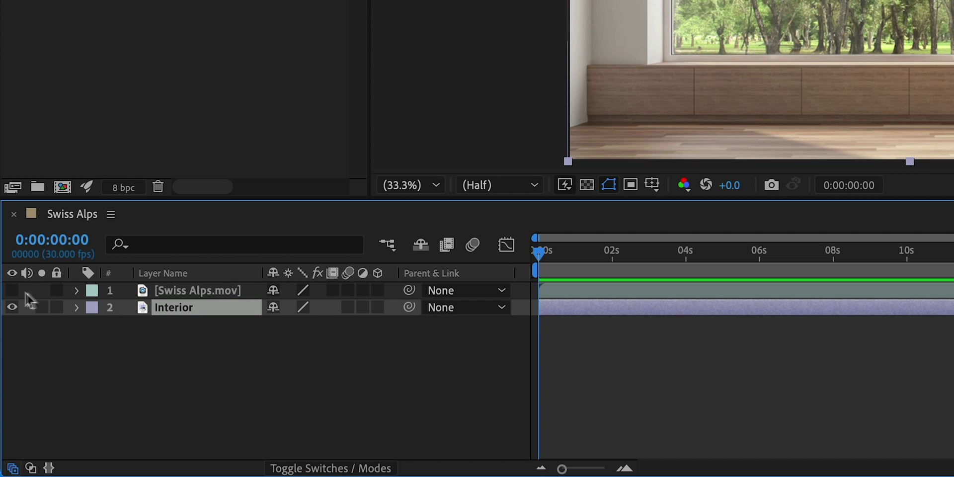
pyautogui.click(245, 346)
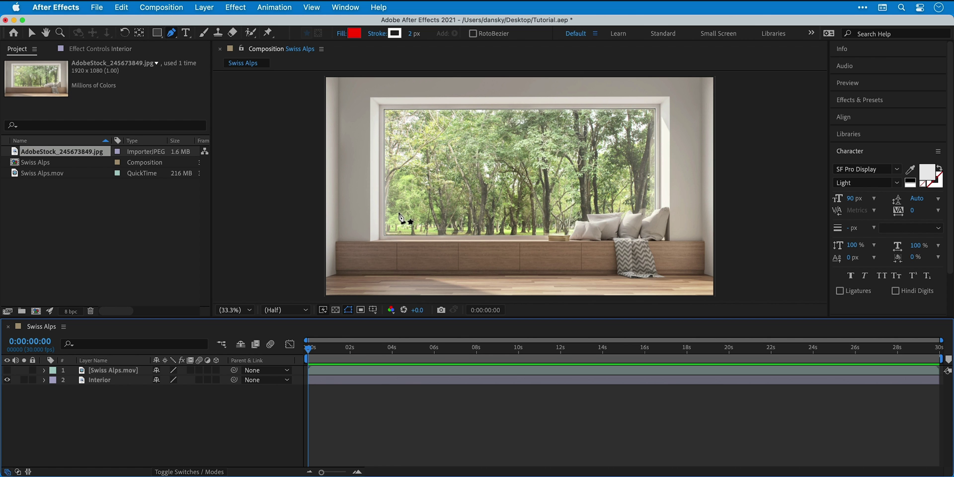
# Step: Start a red-filled Pen tool shape at the glass's lower-left corner, going around both upper corners down to the rightmost pillow
pyautogui.press('.')
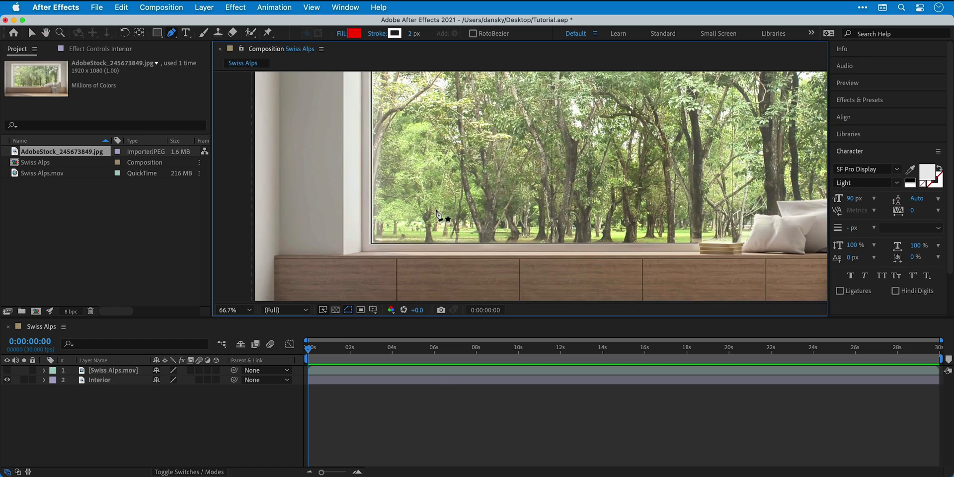
pyautogui.click(372, 242)
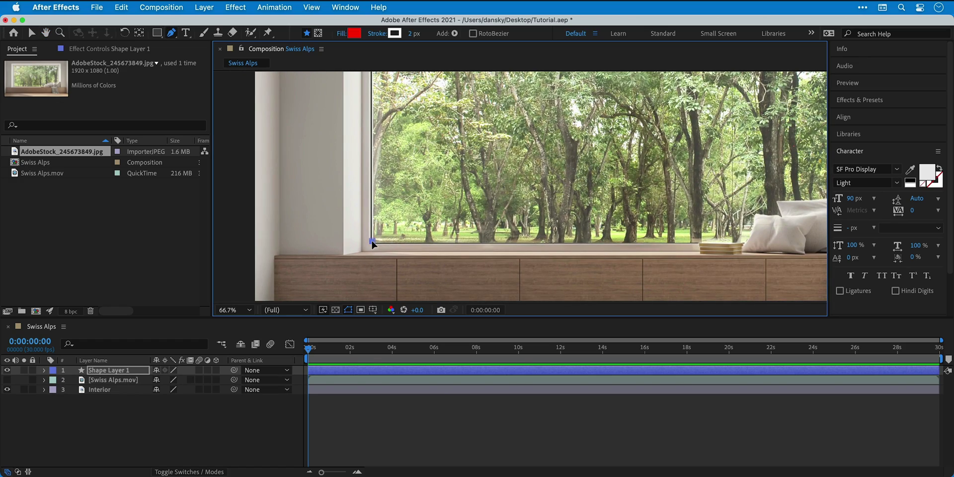
pyautogui.moveTo(377, 125); pyautogui.dragTo(363, 278)
pyautogui.click(357, 100)
pyautogui.moveTo(620, 149); pyautogui.dragTo(355, 156)
pyautogui.click(652, 109)
pyautogui.moveTo(639, 269); pyautogui.dragTo(626, 100)
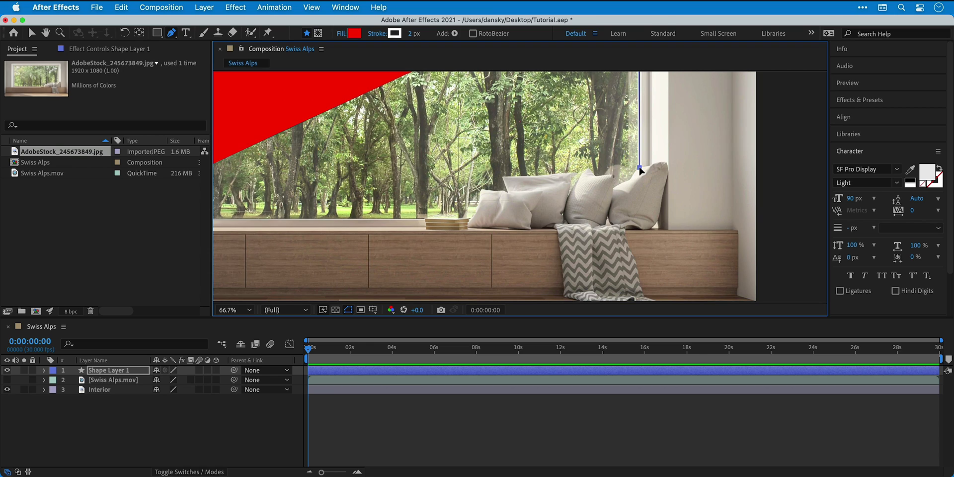
pyautogui.click(639, 167)
# Step: Trace the shape path along the upper-left edge of the rightmost pillow down to the neighbouring pillow
pyautogui.scroll(2, 639, 167)
pyautogui.click(512, 192)
pyautogui.click(503, 203)
pyautogui.click(492, 219)
pyautogui.click(439, 247)
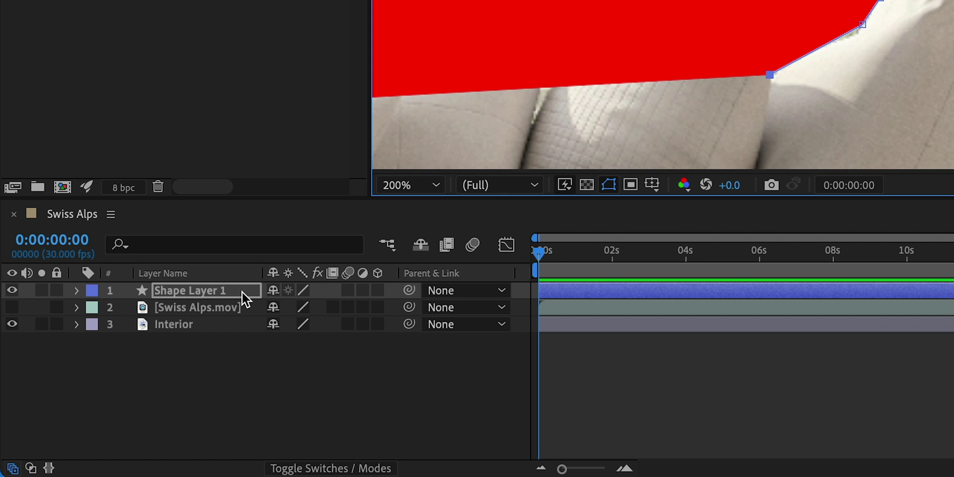
# Step: Set Shape Layer 1's opacity to 47% so the photo shows through while tracing
pyautogui.press('t')
pyautogui.moveTo(274, 308); pyautogui.dragTo(225, 308)
pyautogui.moveTo(222, 308); pyautogui.dragTo(220, 307)
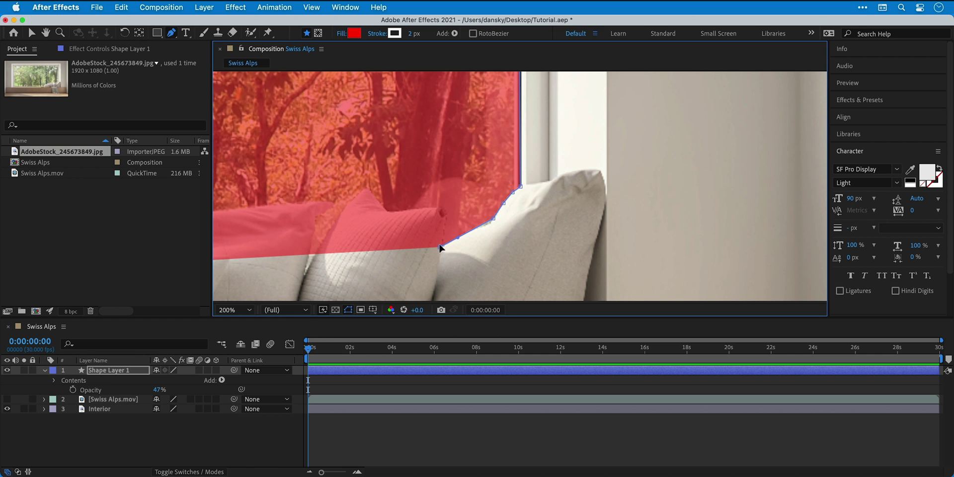
# Step: Trace the shape path over the top of the second pillow from the right and into the gap beside it
pyautogui.keyDown('alt'); pyautogui.click(440, 247); pyautogui.keyUp('alt')
pyautogui.click(441, 210)
pyautogui.click(422, 209)
pyautogui.click(396, 211)
pyautogui.click(386, 212)
pyautogui.click(366, 190)
pyautogui.click(356, 197)
pyautogui.click(348, 203)
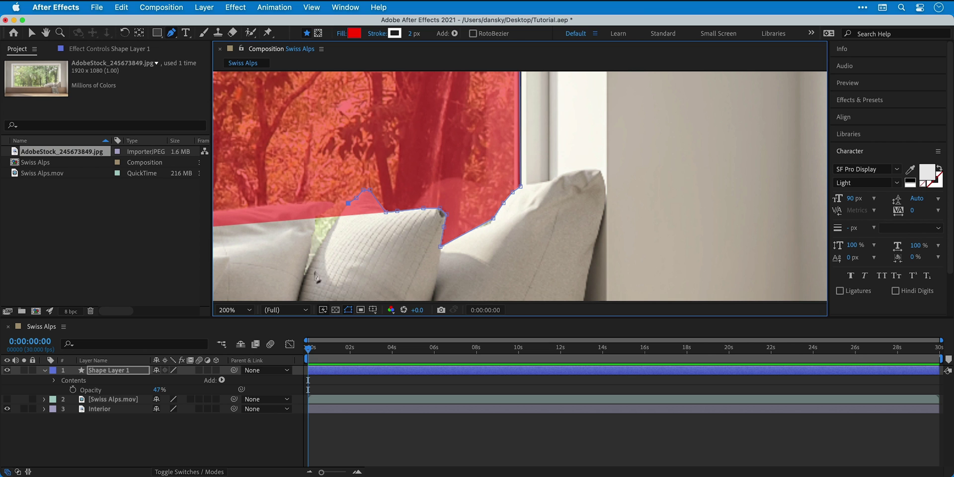
pyautogui.click(313, 227)
# Step: Trace the shape path along the whole top edge of the back-left pillow to its far corner
pyautogui.moveTo(316, 221); pyautogui.dragTo(458, 248)
pyautogui.click(455, 242)
pyautogui.click(469, 234)
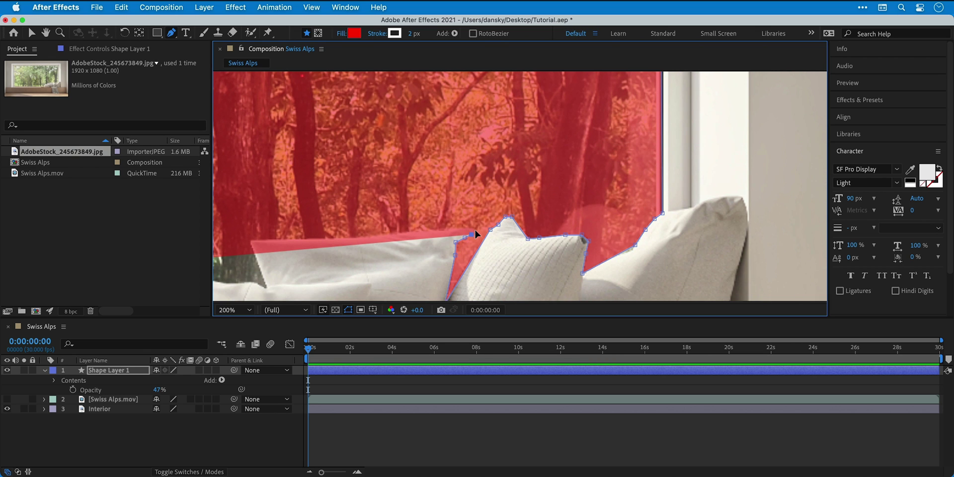
pyautogui.click(478, 229)
pyautogui.click(462, 229)
pyautogui.click(445, 231)
pyautogui.click(431, 232)
pyautogui.click(414, 232)
pyautogui.click(397, 235)
pyautogui.click(379, 238)
pyautogui.click(352, 240)
pyautogui.click(331, 241)
pyautogui.click(292, 240)
pyautogui.moveTo(292, 245); pyautogui.dragTo(525, 192)
pyautogui.click(508, 189)
pyautogui.click(486, 189)
# Step: Continue the shape path down the back-left pillow's side and along the front-left pillow's top edge
pyautogui.click(501, 236)
pyautogui.click(489, 230)
pyautogui.click(471, 231)
pyautogui.click(464, 231)
pyautogui.click(445, 230)
pyautogui.click(433, 228)
pyautogui.click(422, 226)
# Step: Trace the shape path down the front-left pillow's outer side to the books
pyautogui.moveTo(422, 227); pyautogui.dragTo(514, 151)
pyautogui.click(507, 161)
pyautogui.click(507, 176)
pyautogui.click(505, 191)
pyautogui.click(495, 201)
pyautogui.click(495, 215)
pyautogui.click(474, 239)
# Step: Run the shape path past the books along the glass's lower edge and close it at the lower-left corner
pyautogui.click(346, 237)
pyautogui.press('space')
pyautogui.moveTo(308, 237); pyautogui.dragTo(670, 263)
pyautogui.moveTo(372, 263); pyautogui.dragTo(649, 245)
pyautogui.moveTo(274, 245); pyautogui.dragTo(715, 229)
pyautogui.click(483, 228)
pyautogui.moveTo(483, 227); pyautogui.dragTo(483, 231)
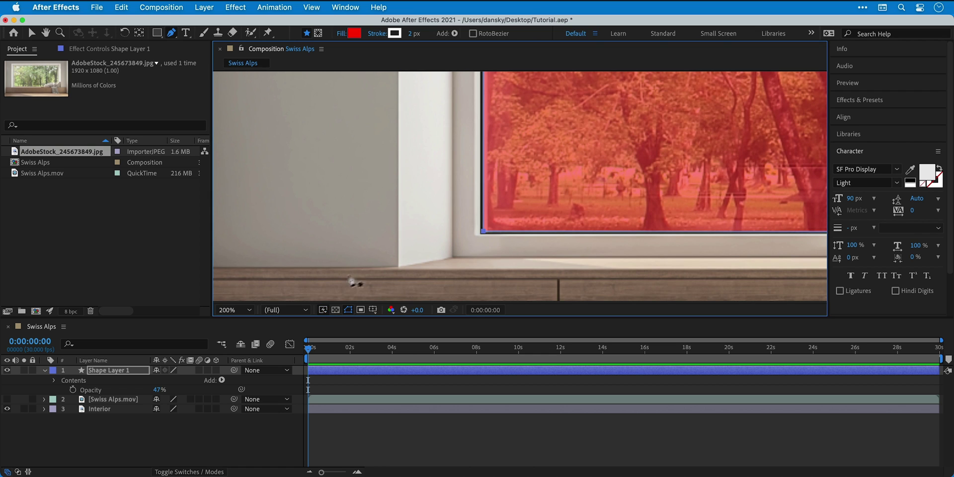
# Step: Restore Shape Layer 1's opacity to 100% with the whole composition in view
pyautogui.click(233, 310)
pyautogui.click(232, 322)
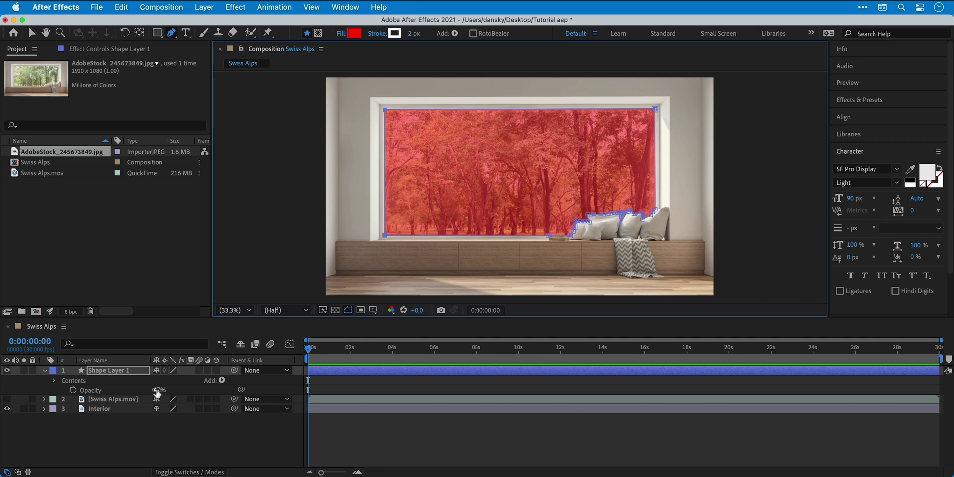
pyautogui.moveTo(159, 389); pyautogui.dragTo(211, 386)
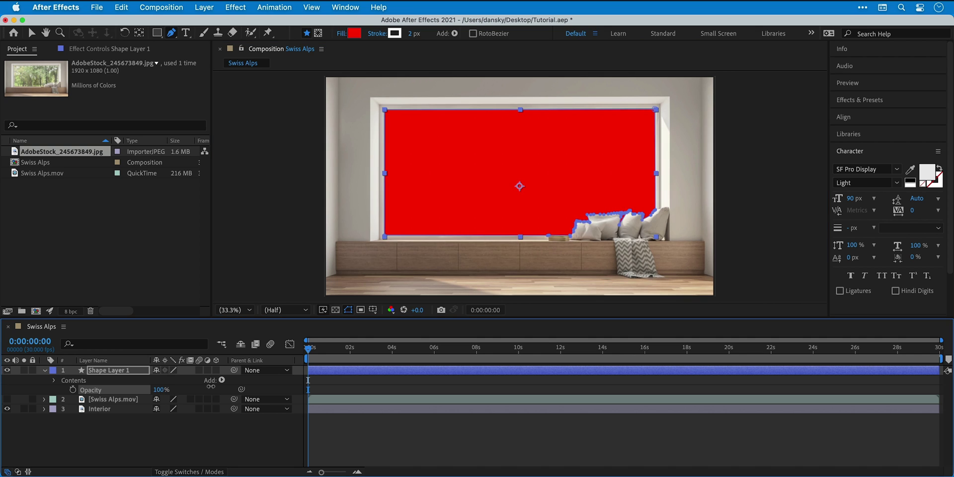
# Step: Rename Shape Layer 1 to "Shape Mask" and collapse its properties
pyautogui.rightClick(129, 374)
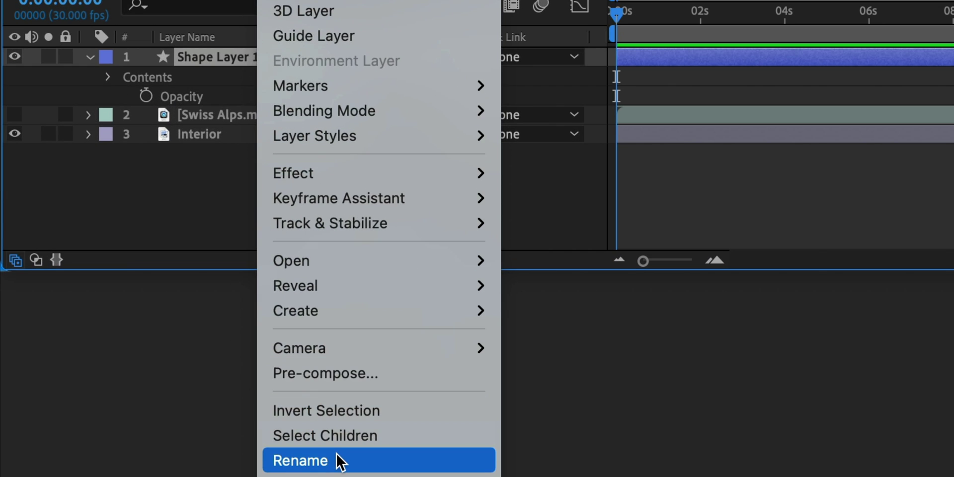
pyautogui.click(169, 476)
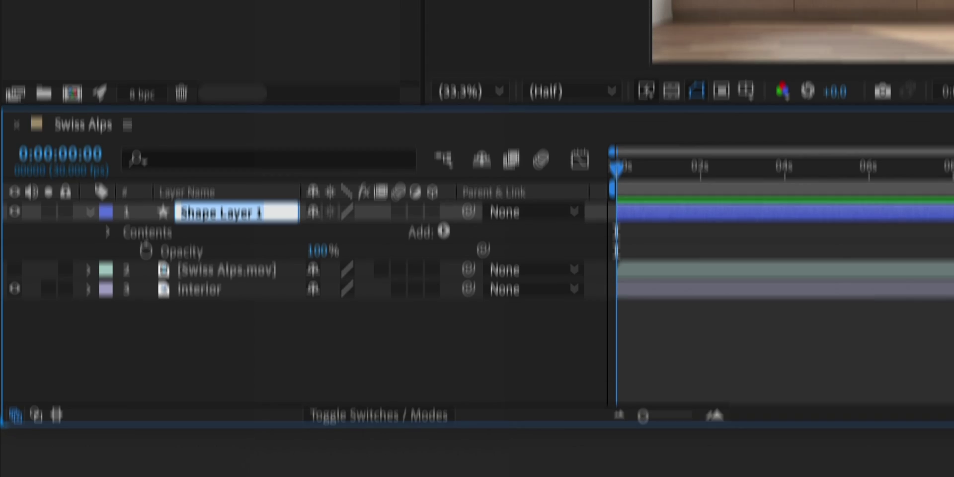
pyautogui.write('Shape Mask')
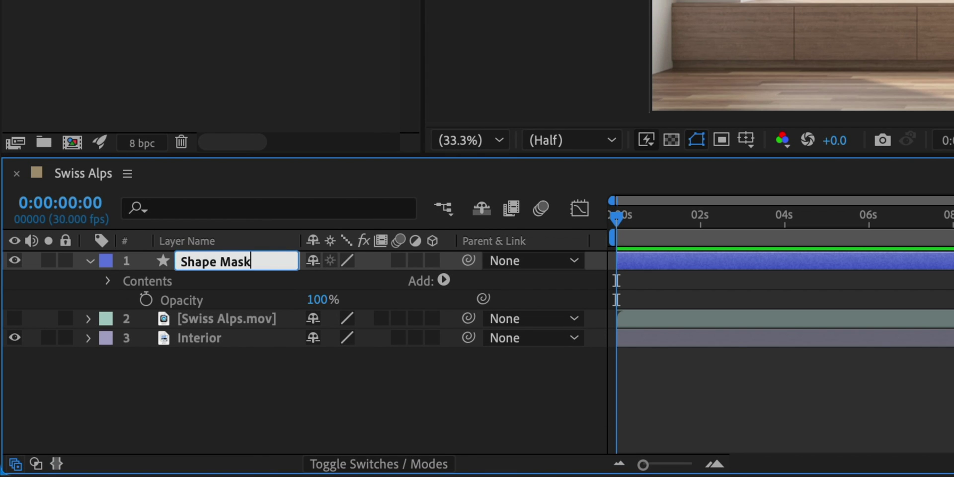
pyautogui.press('Return')
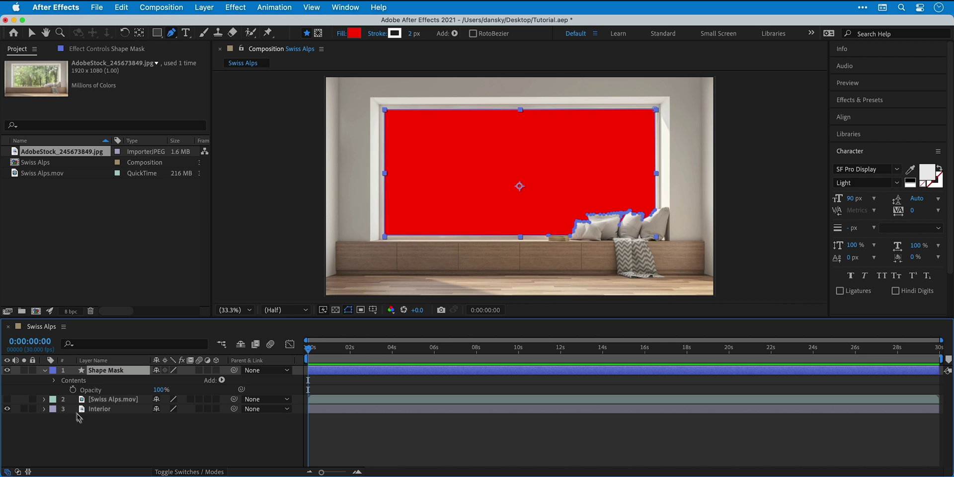
pyautogui.click(45, 370)
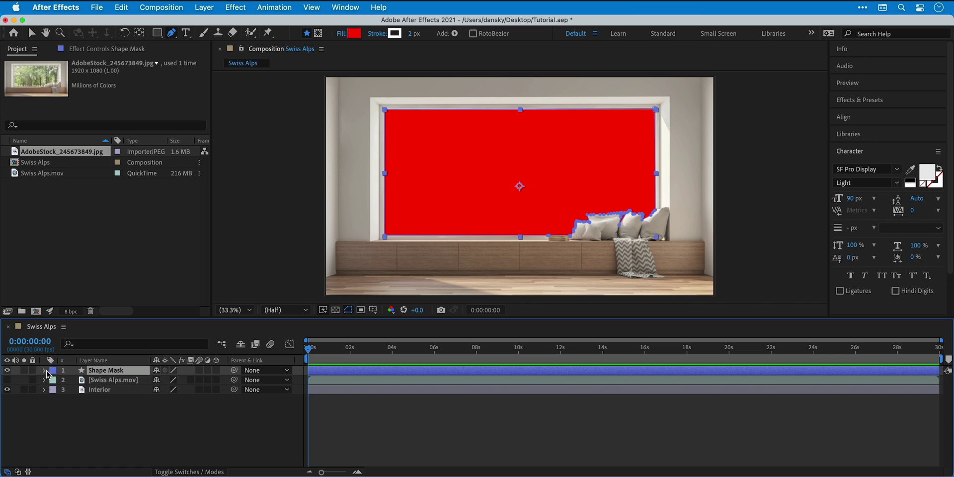
# Step: Hide the Shape Mask layer, show Swiss Alps.mov again and deselect all layers
pyautogui.click(7, 370)
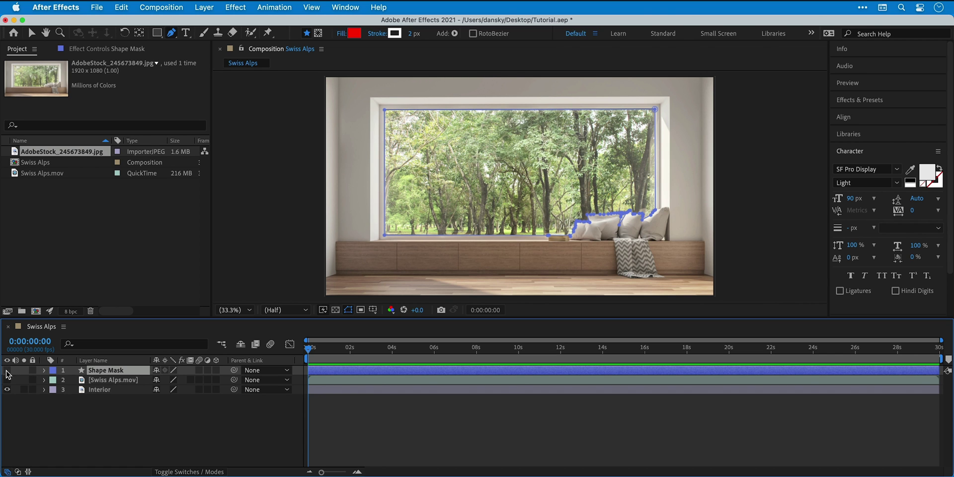
pyautogui.click(7, 379)
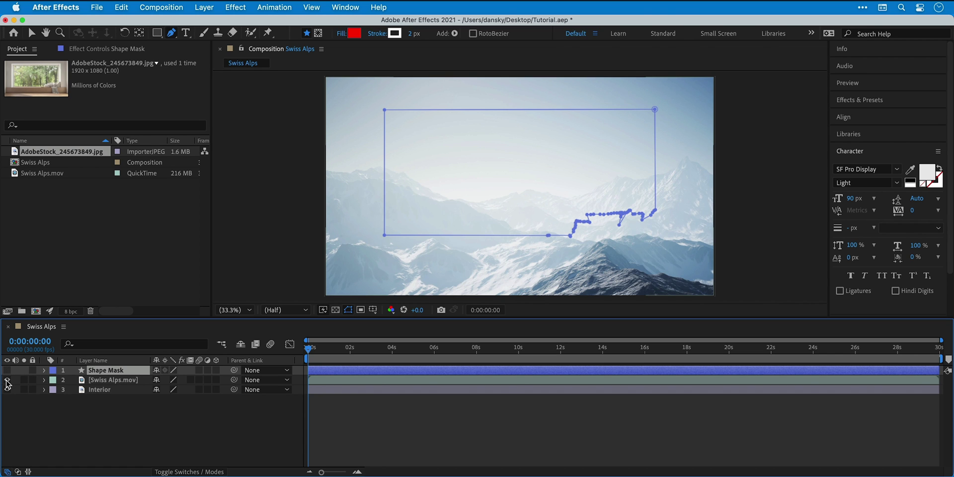
pyautogui.click(56, 416)
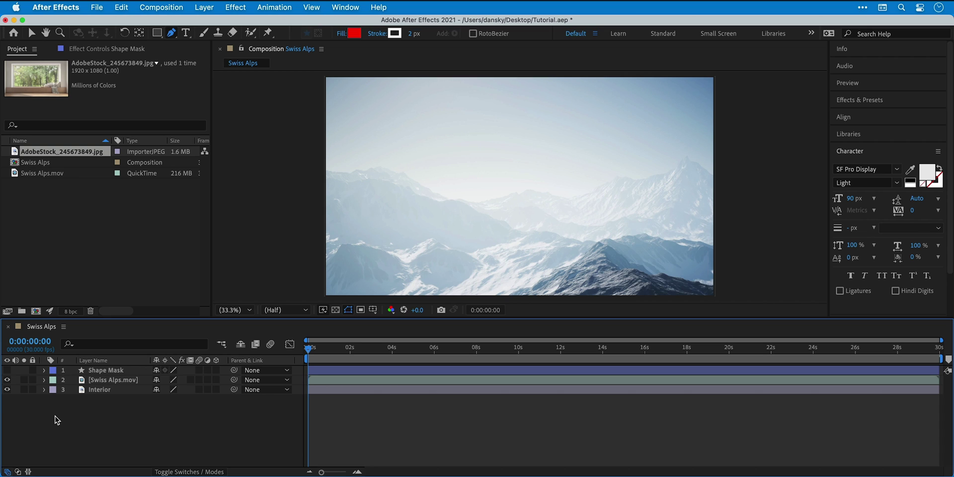
# Step: Show the track matte options for the layers and set Swiss Alps.mov to Alpha Matte "Shape Mask"
pyautogui.click(18, 471)
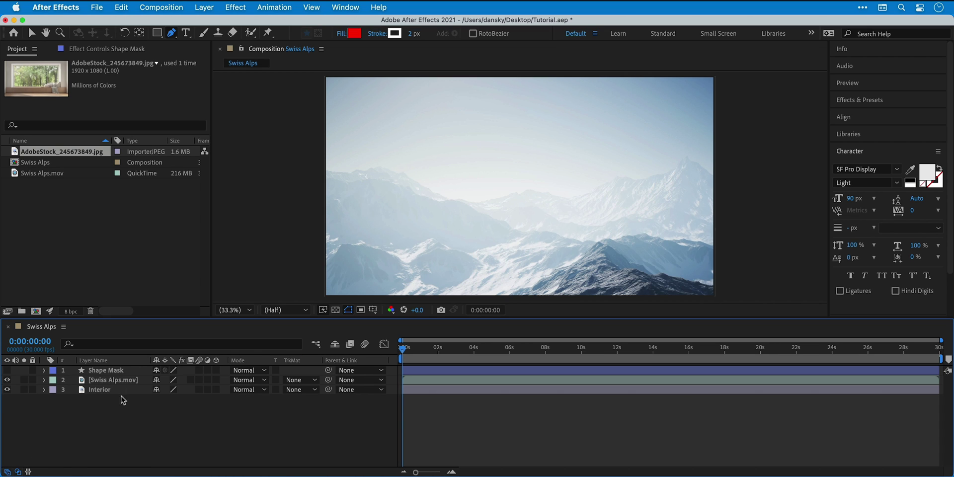
pyautogui.click(139, 381)
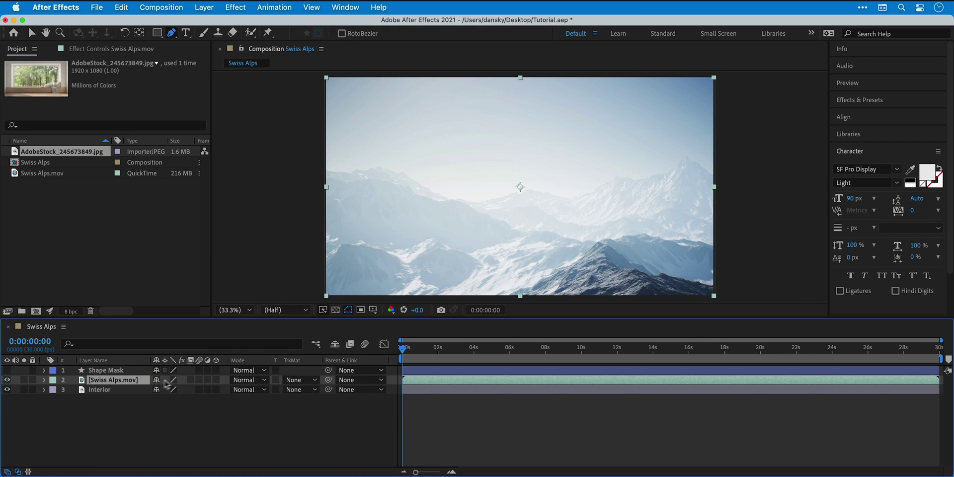
pyautogui.click(300, 380)
pyautogui.click(300, 411)
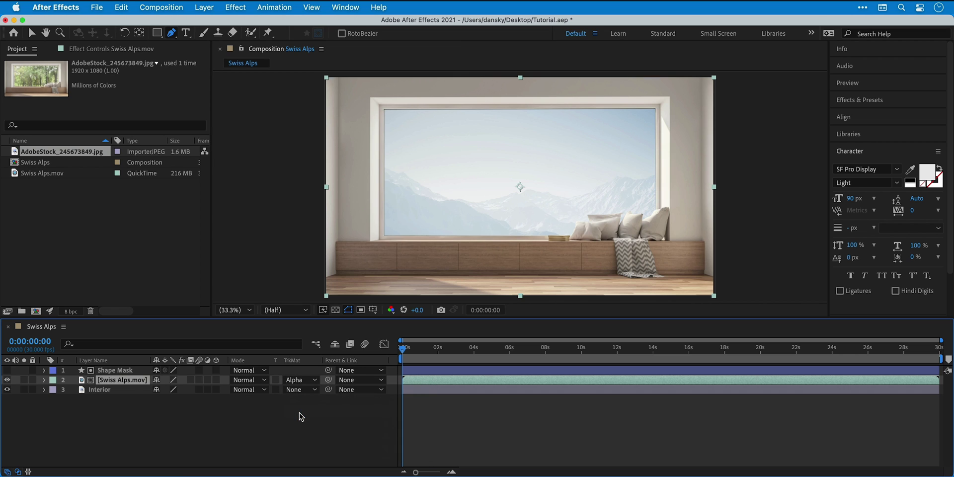
# Step: Switch the track matte of Swiss Alps.mov to Alpha Inverted Matte "Shape Mask"
pyautogui.click(301, 380)
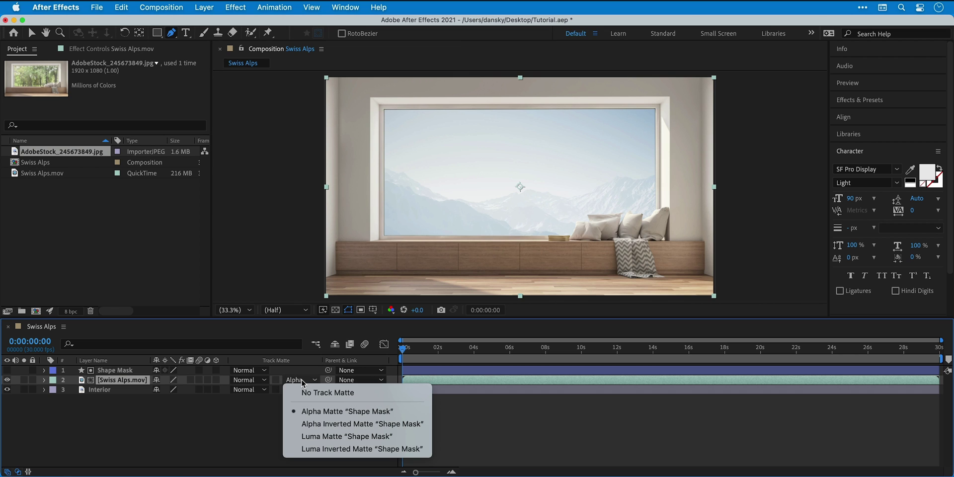
pyautogui.click(303, 423)
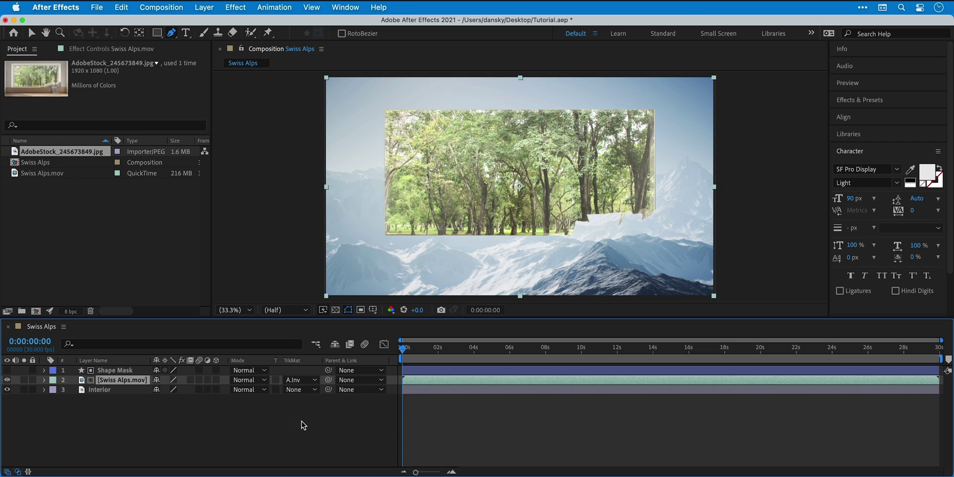
# Step: Undo the switch to the inverted matte, play the composition and return the playhead to the start
pyautogui.press('super+z')
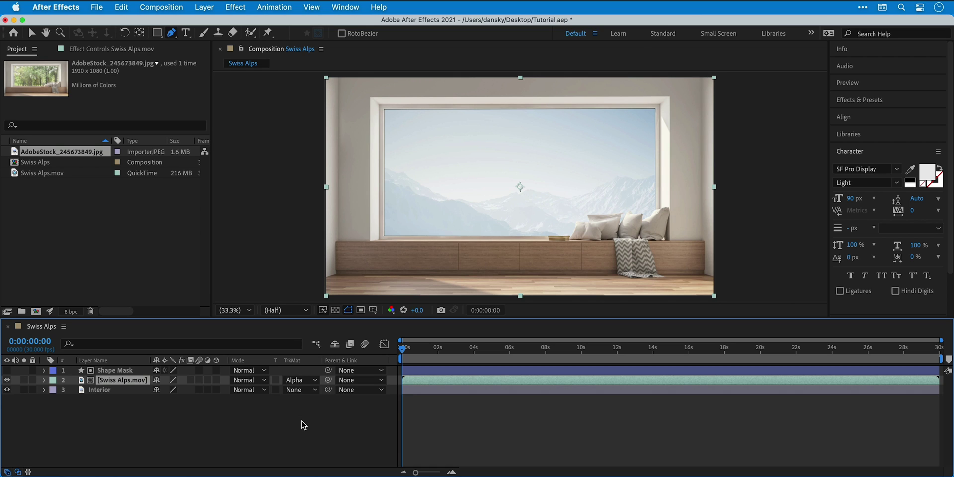
pyautogui.press('space')
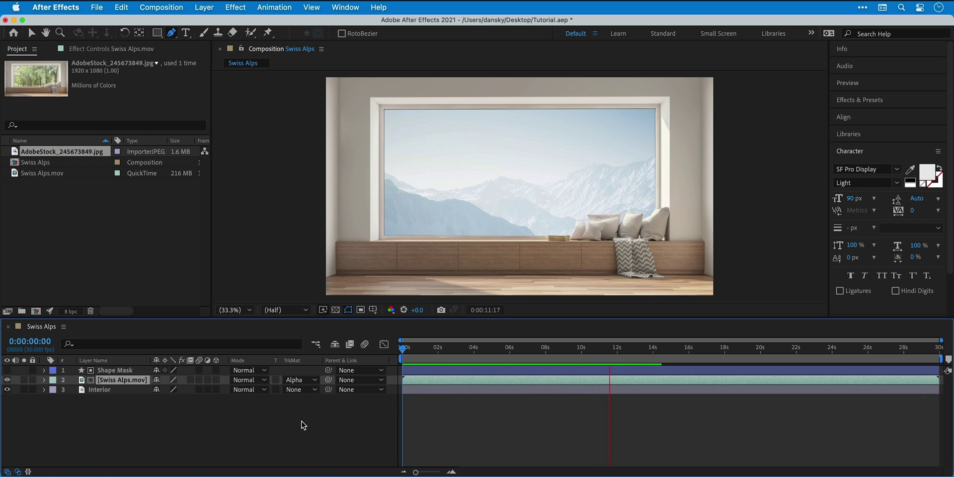
pyautogui.press('space')
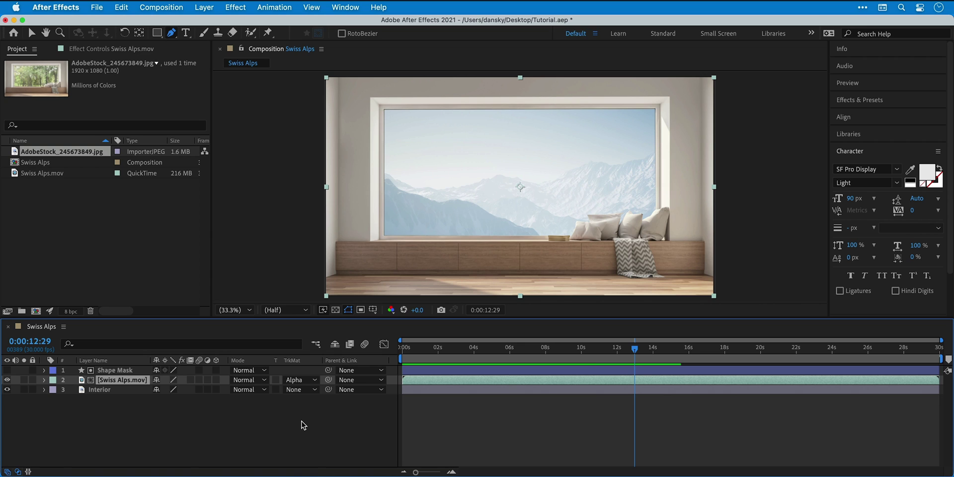
pyautogui.moveTo(635, 349); pyautogui.dragTo(364, 355)
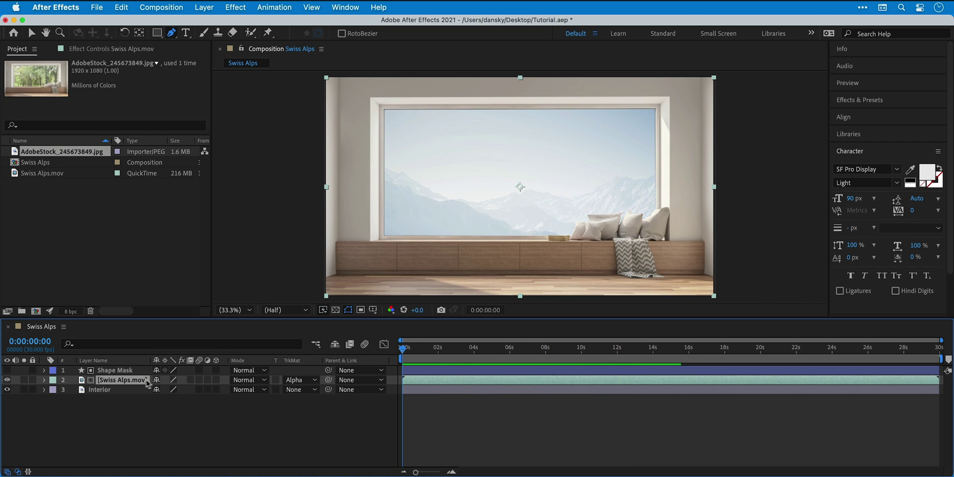
# Step: Shift Swiss Alps.mov horizontally to Position 2471.0, 1152.0 and set a starting Position keyframe at 0:00:00:00
pyautogui.press('p')
pyautogui.moveTo(160, 390); pyautogui.dragTo(370, 389)
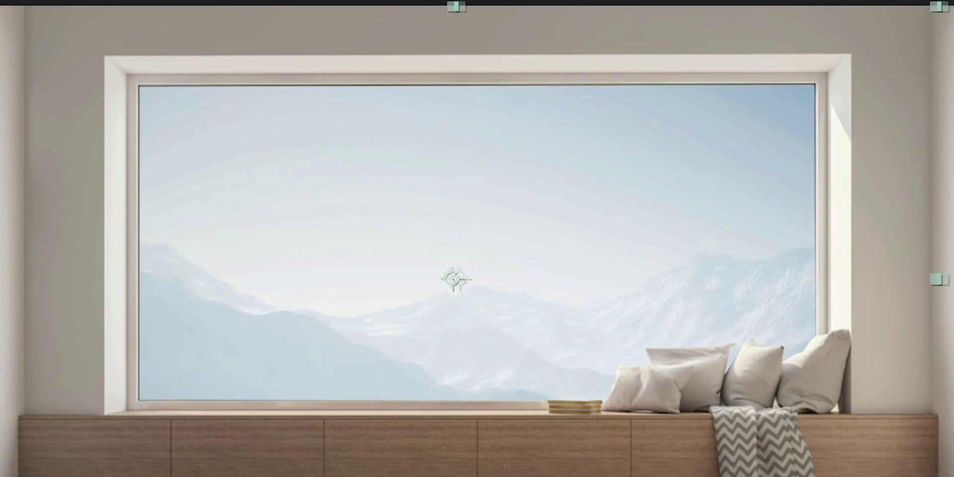
pyautogui.moveTo(28, 390); pyautogui.dragTo(383, 378)
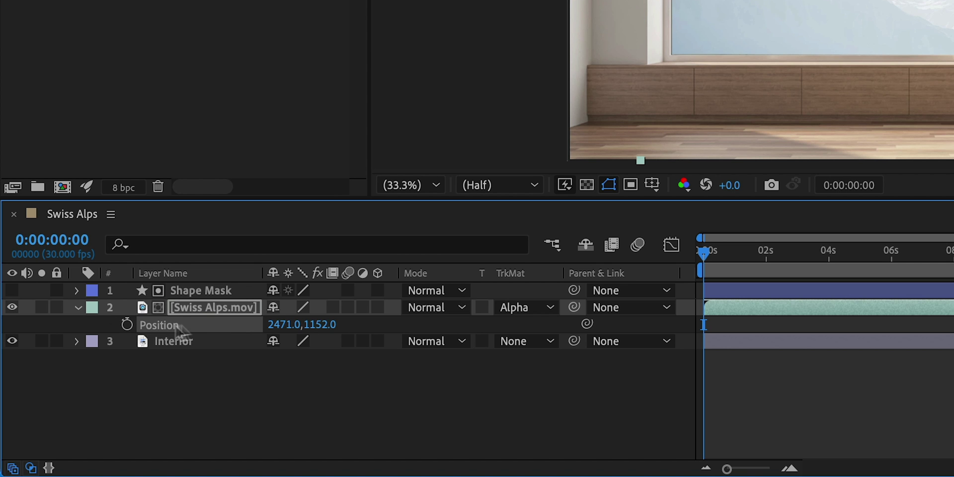
pyautogui.click(72, 389)
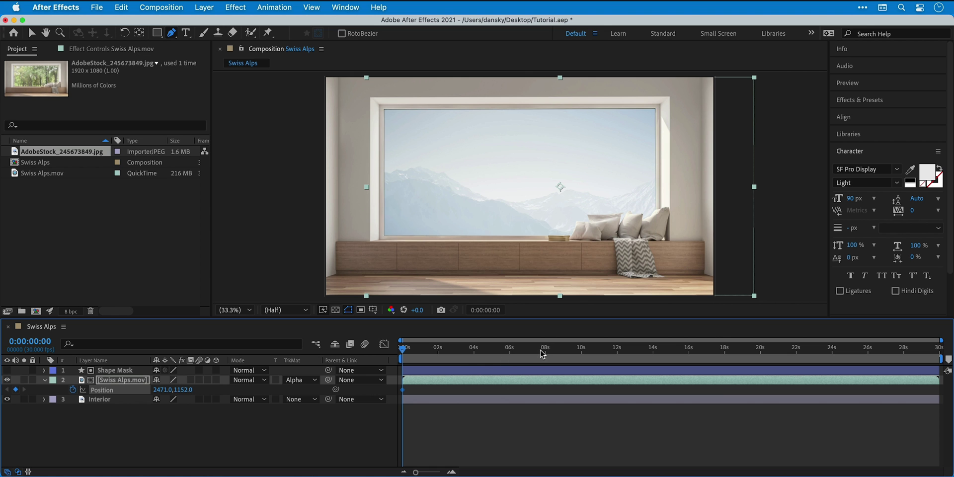
# Step: Move to 0:00:08:00 and set the Position of Swiss Alps.mov to 1635.0, 1152.0
pyautogui.click(545, 351)
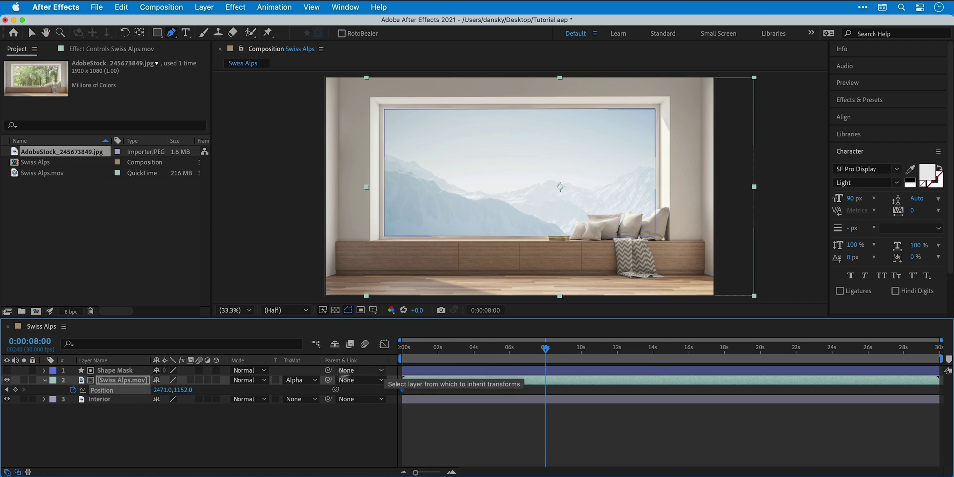
pyautogui.moveTo(164, 390); pyautogui.dragTo(3, 387)
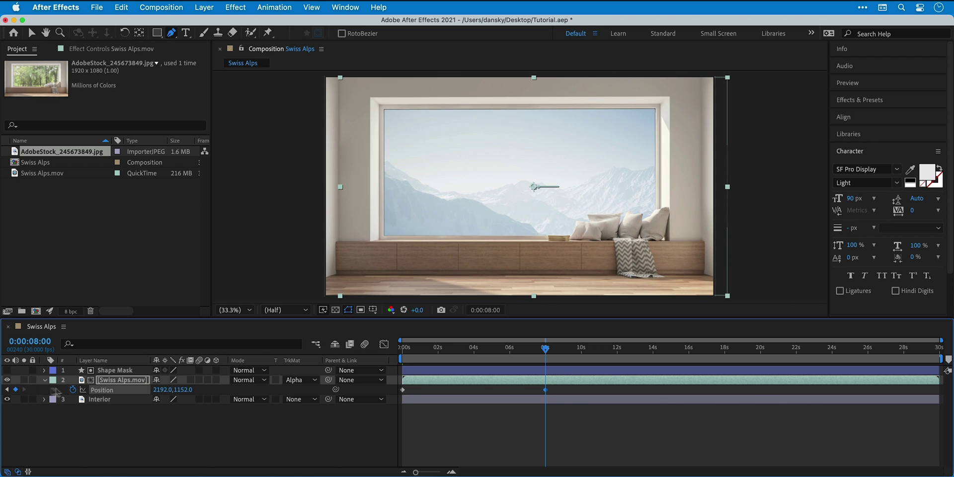
pyautogui.moveTo(159, 389); pyautogui.dragTo(45, 386)
pyautogui.moveTo(159, 390); pyautogui.dragTo(6, 389)
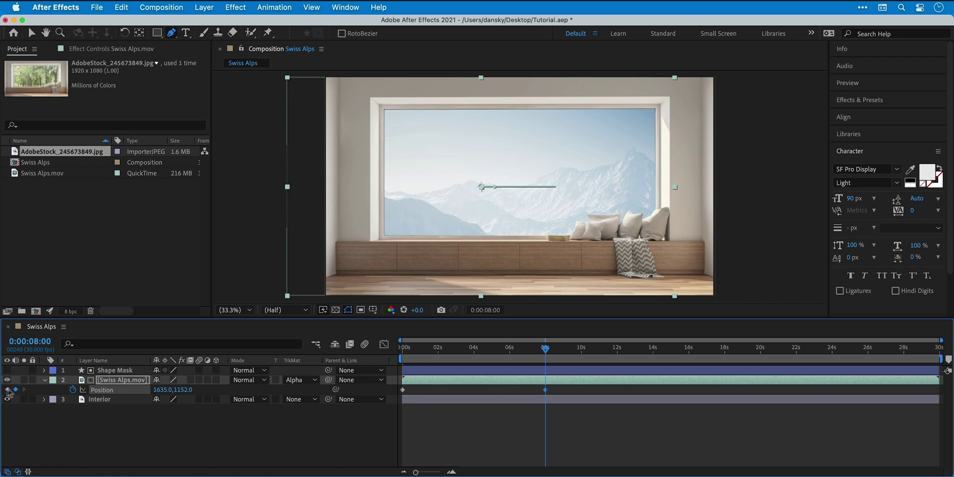
# Step: Play the Position animation from the start with all layers deselected, stopping just after the 8-second keyframe
pyautogui.moveTo(544, 348); pyautogui.dragTo(396, 351)
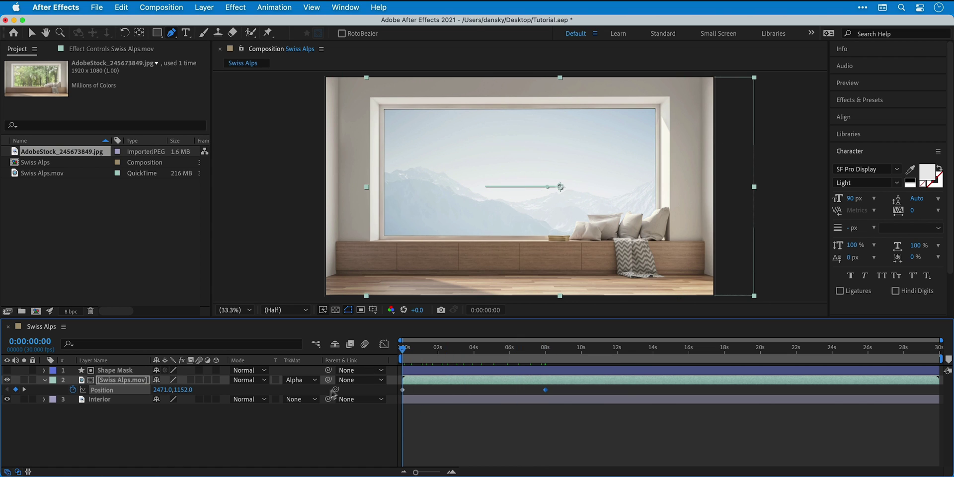
pyautogui.click(278, 417)
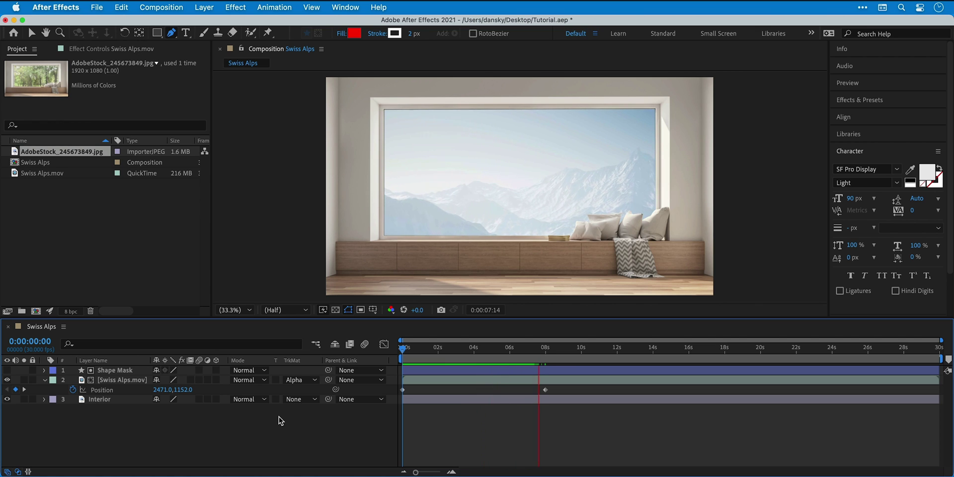
pyautogui.press('space')
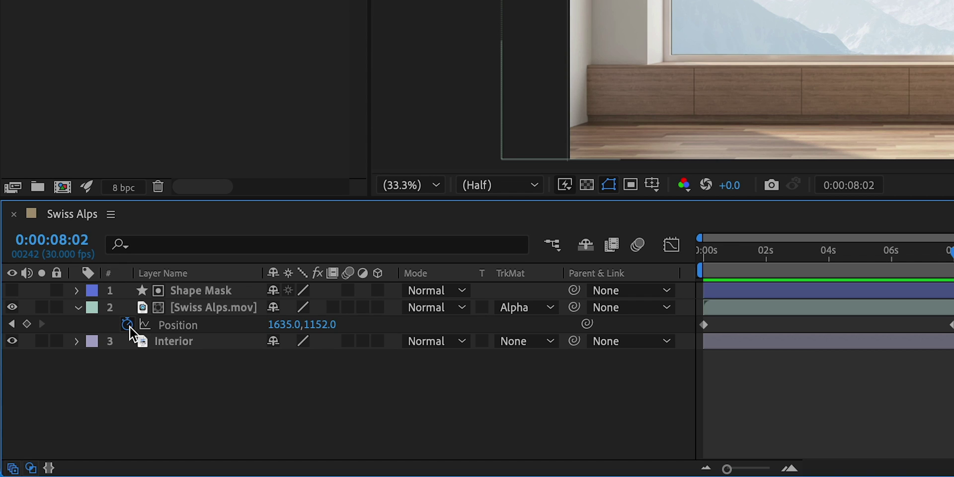
# Step: Remove all Position keyframes from Swiss Alps.mov and parent the Shape Mask layer to Swiss Alps.mov
pyautogui.click(129, 325)
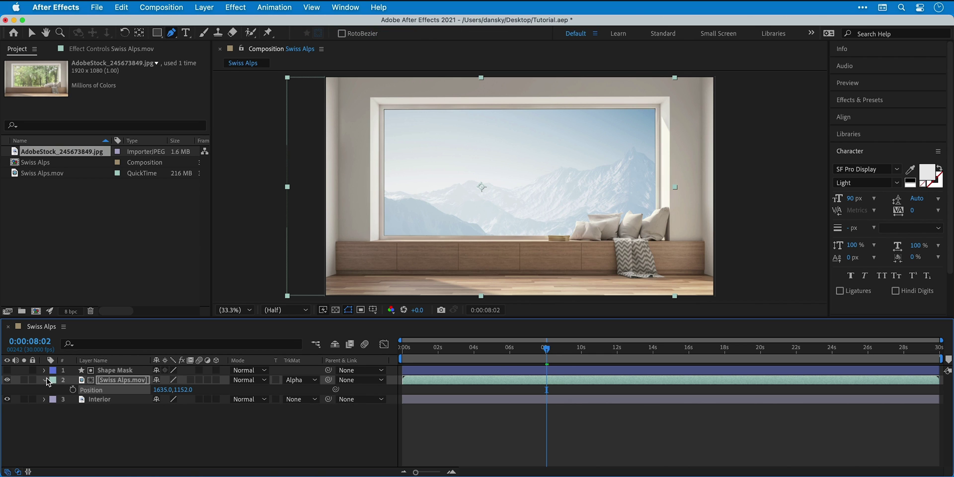
pyautogui.click(78, 307)
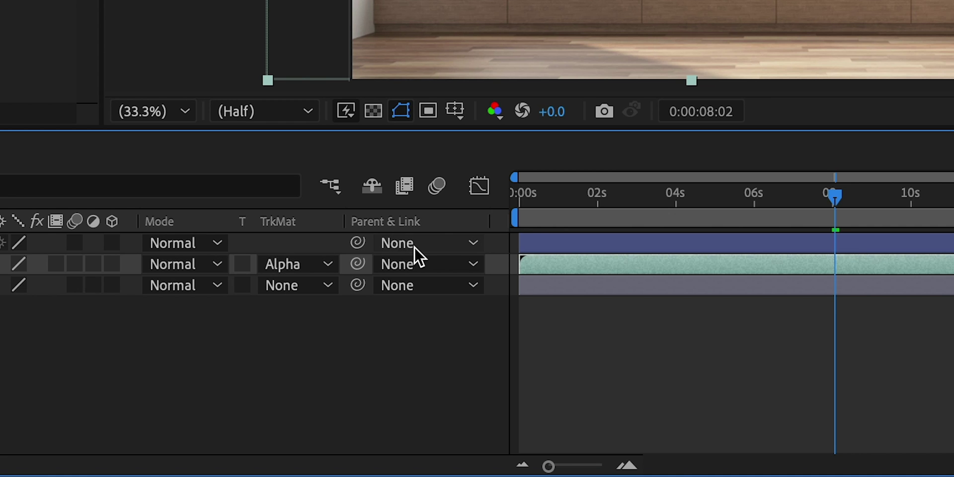
pyautogui.click(355, 371)
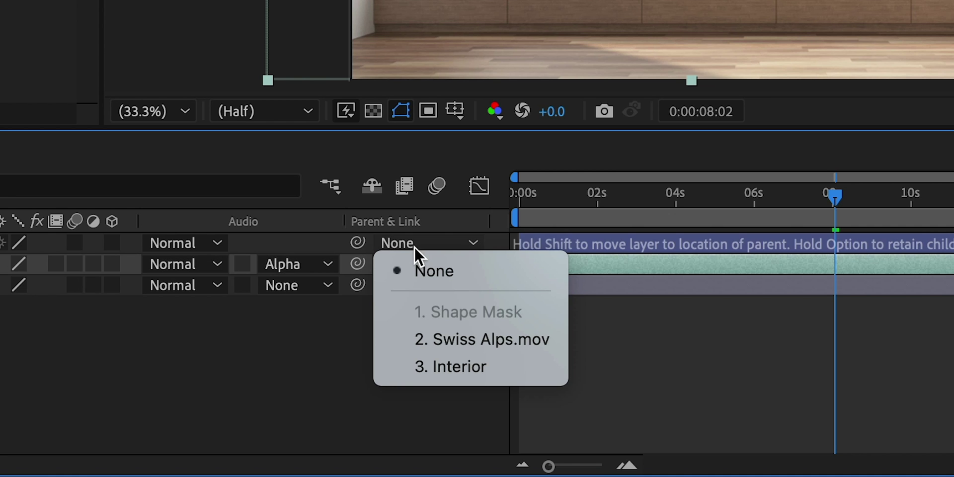
pyautogui.click(416, 342)
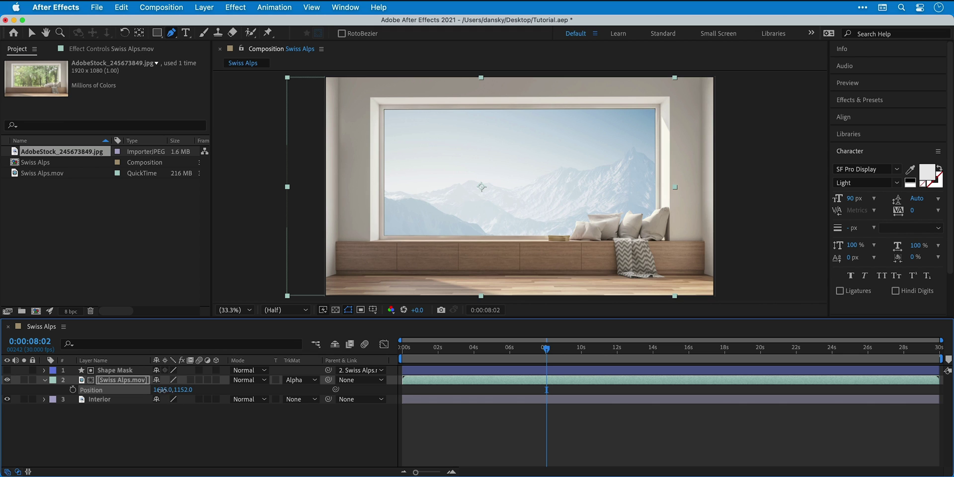
# Step: Try shifting Swiss Alps.mov horizontally together with its parented mask, and undo the move
pyautogui.moveTo(4, 285); pyautogui.dragTo(508, 283)
pyautogui.moveTo(397, 388); pyautogui.dragTo(296, 386)
pyautogui.press('super+z')
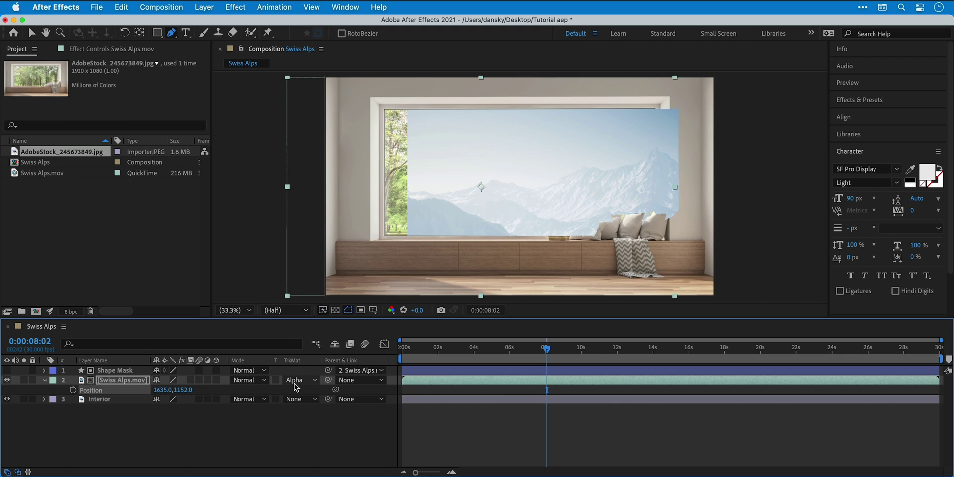
# Step: Search the effects for "gaus" and apply Gaussian Blur to the Shape Mask layer
pyautogui.click(141, 370)
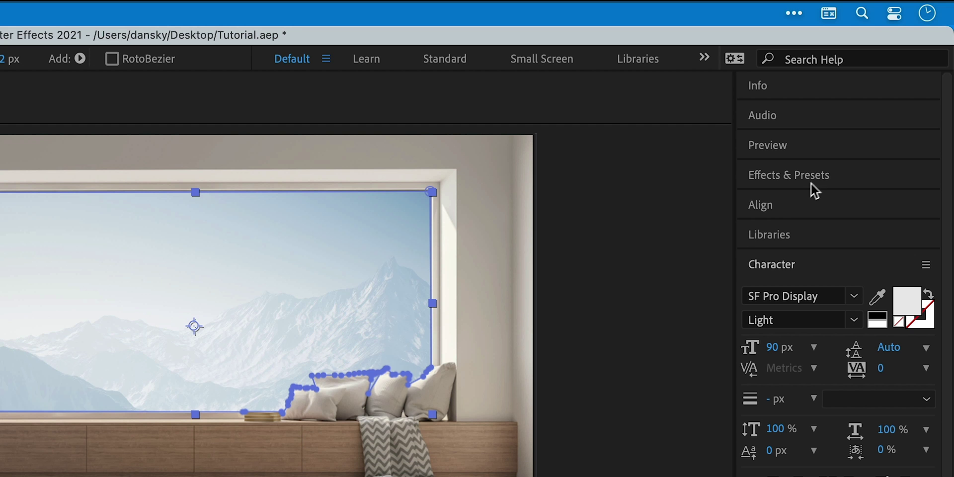
pyautogui.click(872, 102)
pyautogui.click(829, 201)
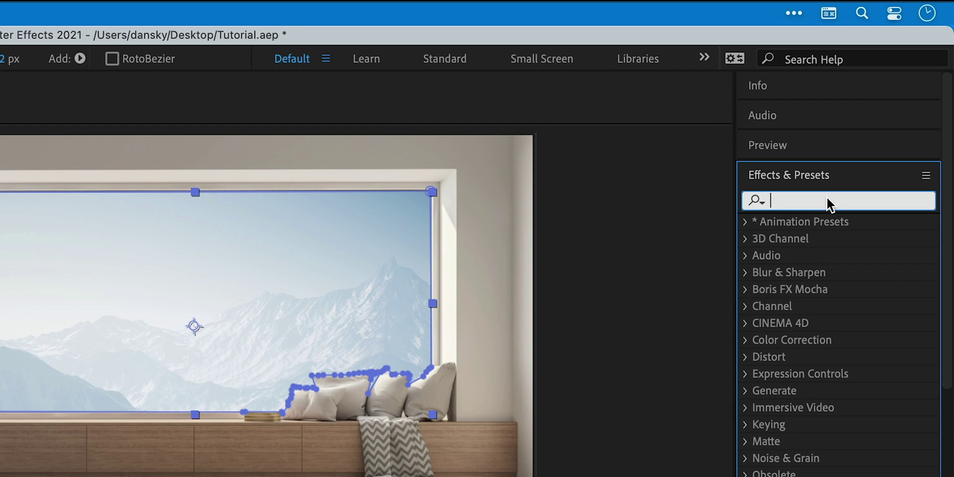
pyautogui.write('gaus')
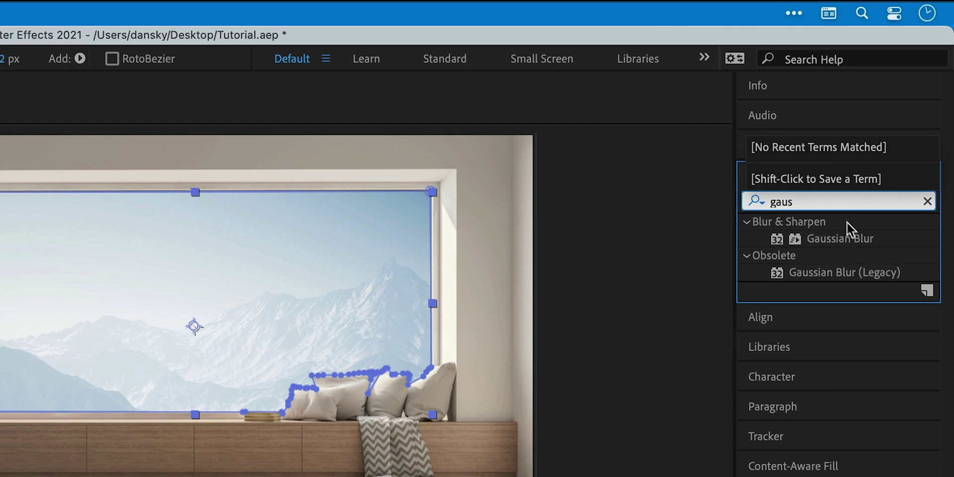
pyautogui.moveTo(857, 237); pyautogui.dragTo(210, 291)
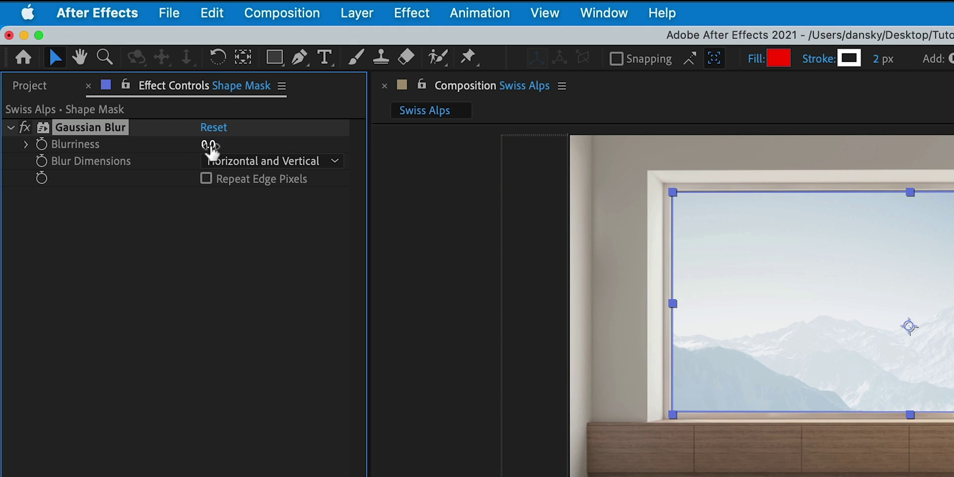
# Step: Try several Blurriness amounts to soften the mask edges, and delete Gaussian Blur from Shape Mask
pyautogui.moveTo(210, 144); pyautogui.dragTo(413, 141)
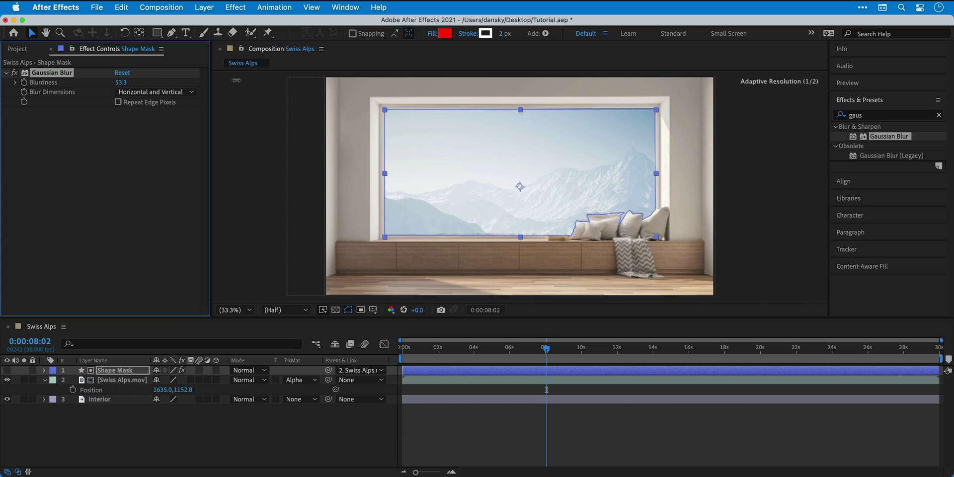
pyautogui.moveTo(236, 80); pyautogui.dragTo(249, 85)
pyautogui.moveTo(125, 84); pyautogui.dragTo(194, 84)
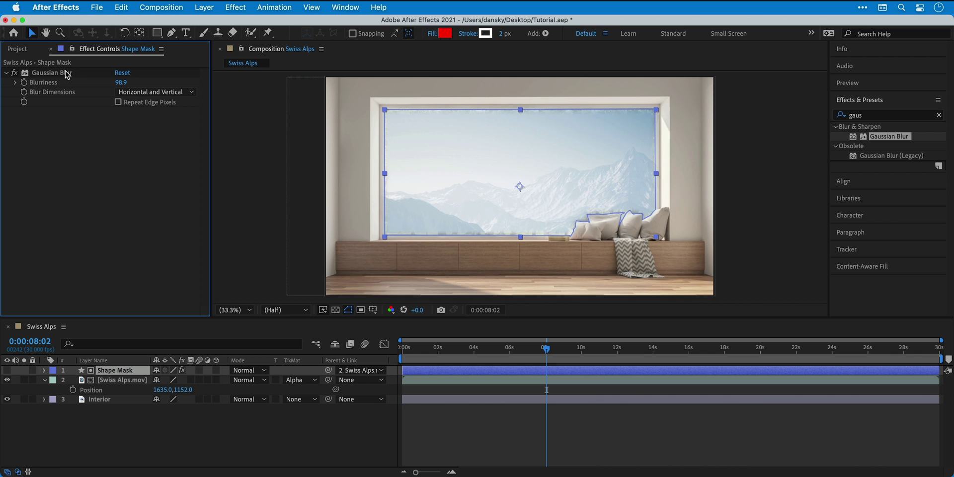
pyautogui.click(68, 71)
pyautogui.press('Delete')
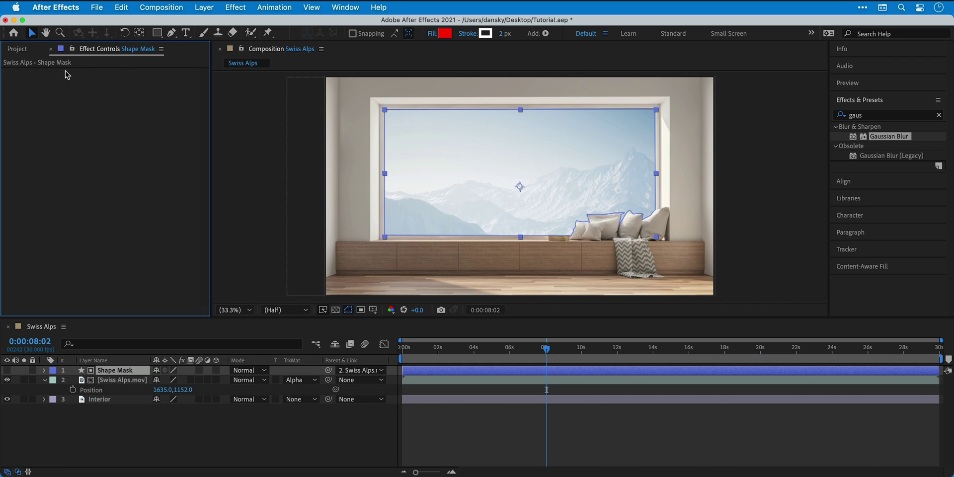
# Step: Search the effects for "lumetri" and apply Lumetri Color to the Interior layer
pyautogui.click(100, 400)
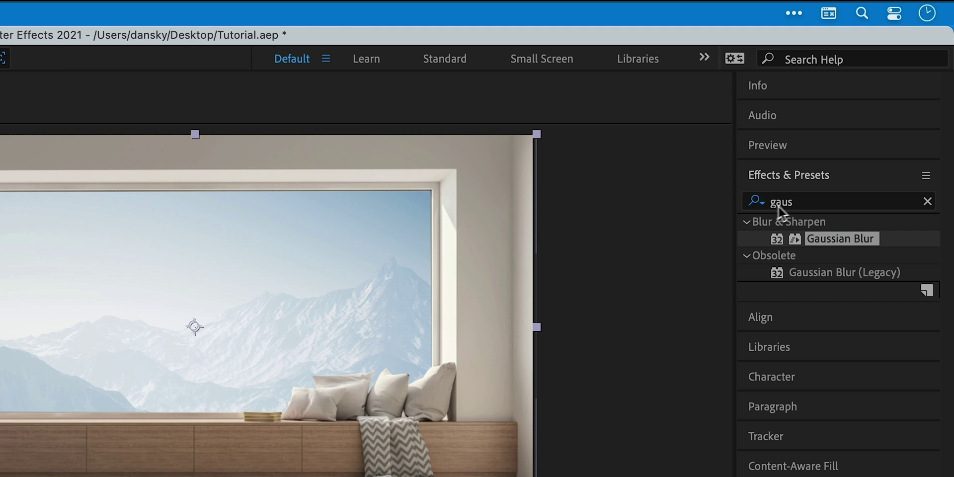
pyautogui.click(861, 115)
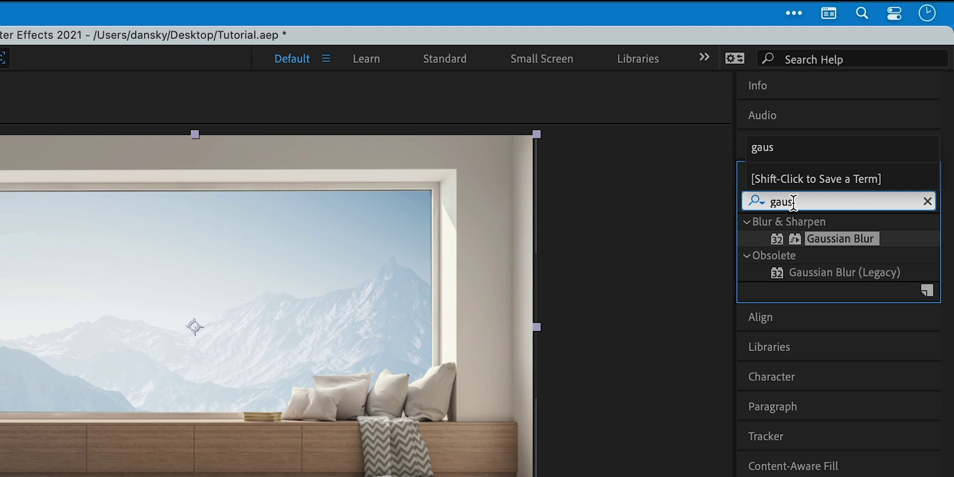
pyautogui.write('g')
pyautogui.press('BackSpace')
pyautogui.write('lume')
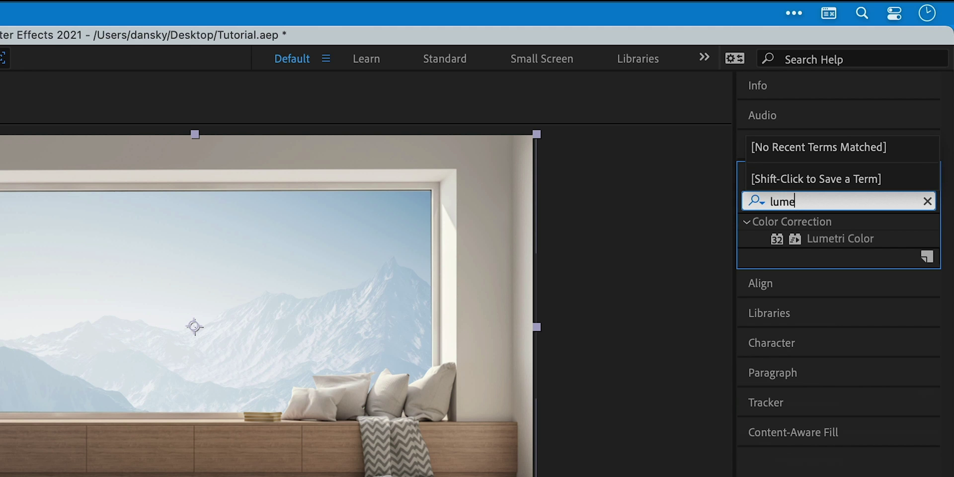
pyautogui.write('tri')
pyautogui.moveTo(857, 235); pyautogui.dragTo(224, 341)
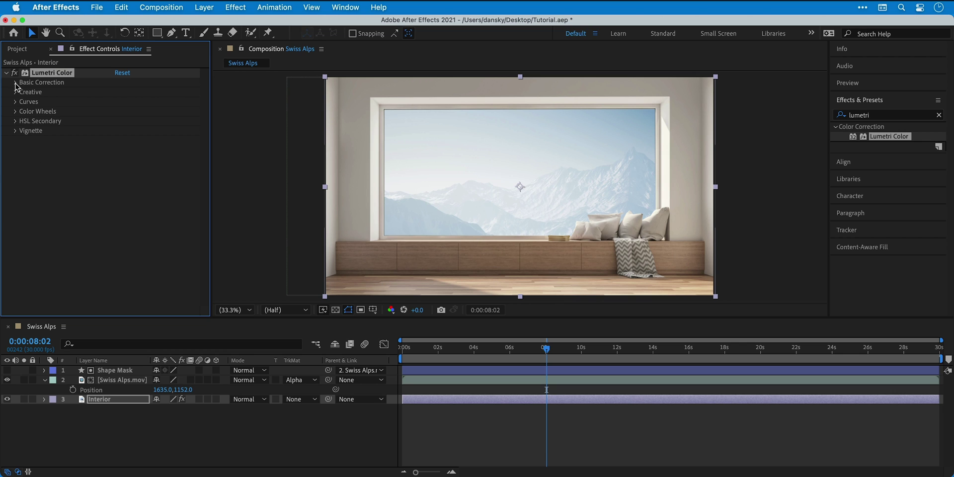
# Step: In Lumetri Color's Basic Correction, set Temperature to -19.0 and Highlights to -57.0 for the Interior layer
pyautogui.click(16, 82)
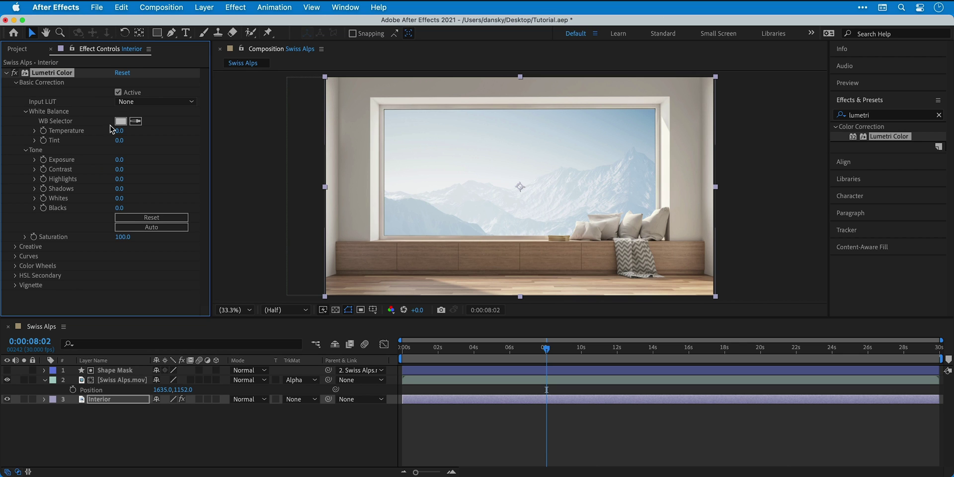
pyautogui.moveTo(118, 131); pyautogui.dragTo(108, 131)
pyautogui.moveTo(119, 179); pyautogui.dragTo(78, 194)
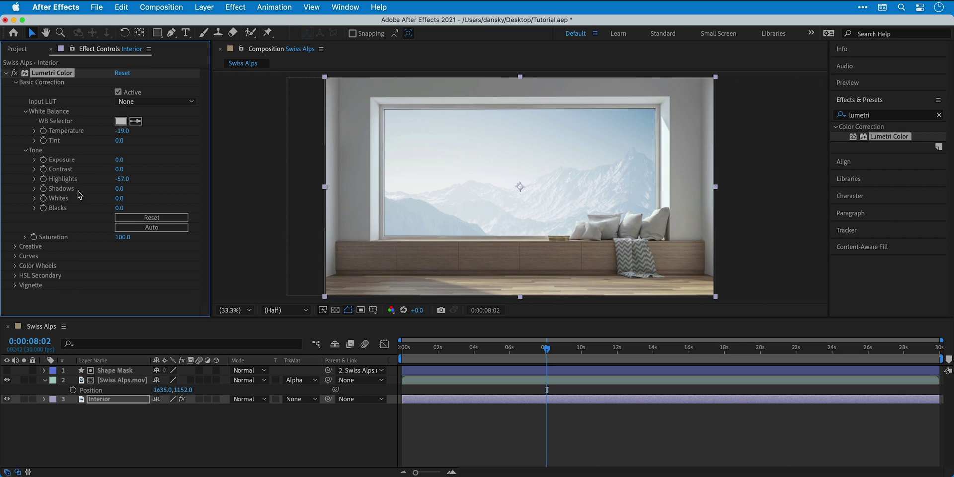
# Step: Shape Lumetri Color's RGB curve into a gentle S, lowering the darker tones and raising the brighter ones
pyautogui.click(16, 256)
pyautogui.scroll(-5, 18, 258)
pyautogui.moveTo(100, 228); pyautogui.dragTo(105, 242)
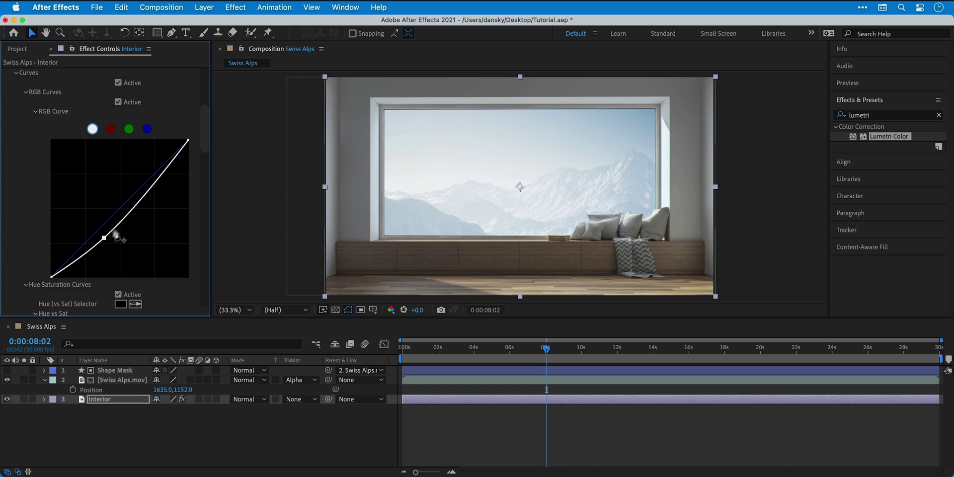
pyautogui.moveTo(148, 198); pyautogui.dragTo(141, 189)
# Step: Cool the Interior layer further by setting Lumetri Color's Temperature to -43.0, and deselect all layers
pyautogui.scroll(8, 141, 187)
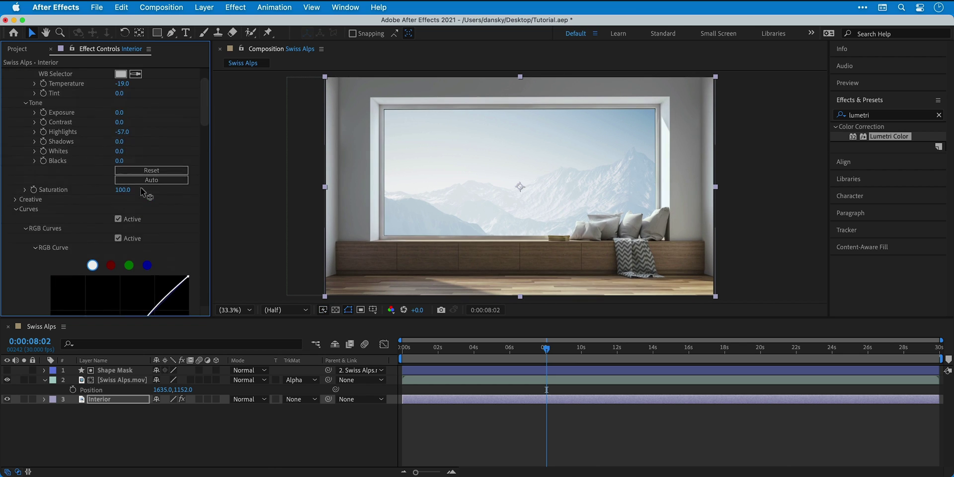
pyautogui.moveTo(102, 130); pyautogui.dragTo(117, 130)
pyautogui.click(369, 425)
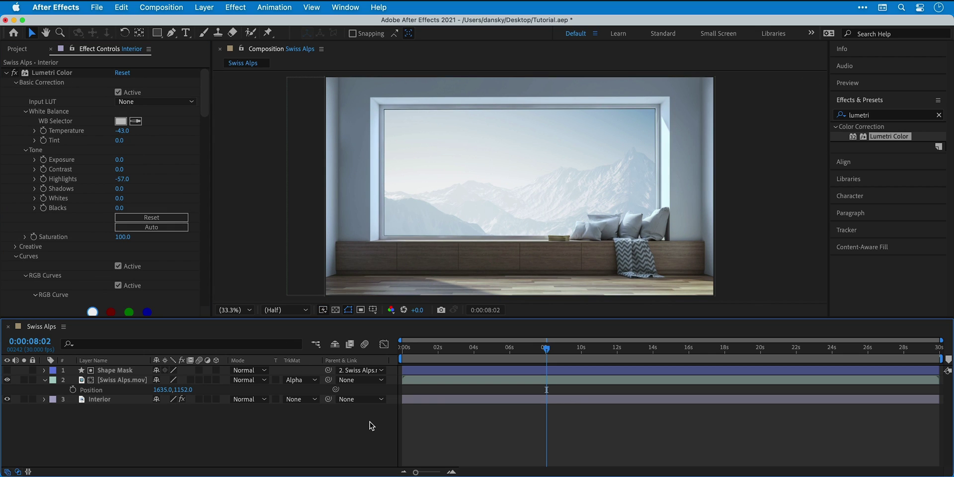
# Step: Play the color-corrected composition from the start
pyautogui.moveTo(545, 350); pyautogui.dragTo(398, 357)
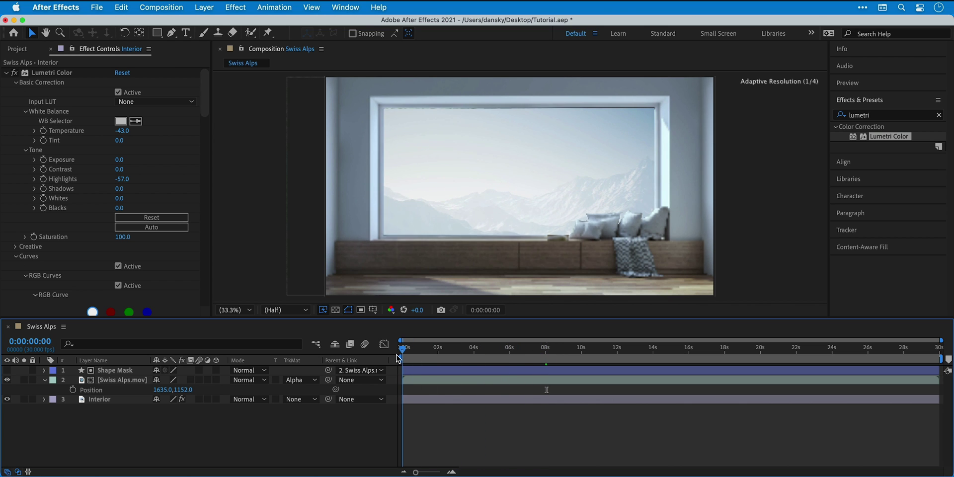
pyautogui.press('space')
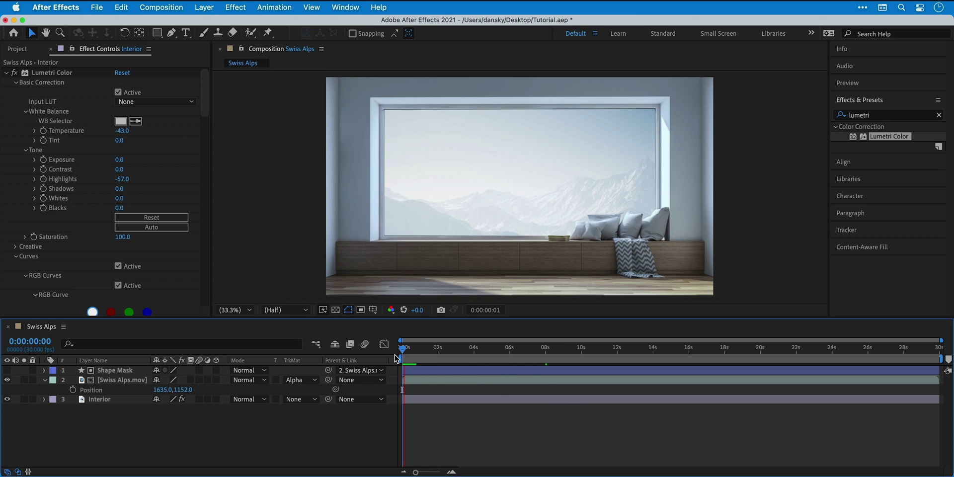